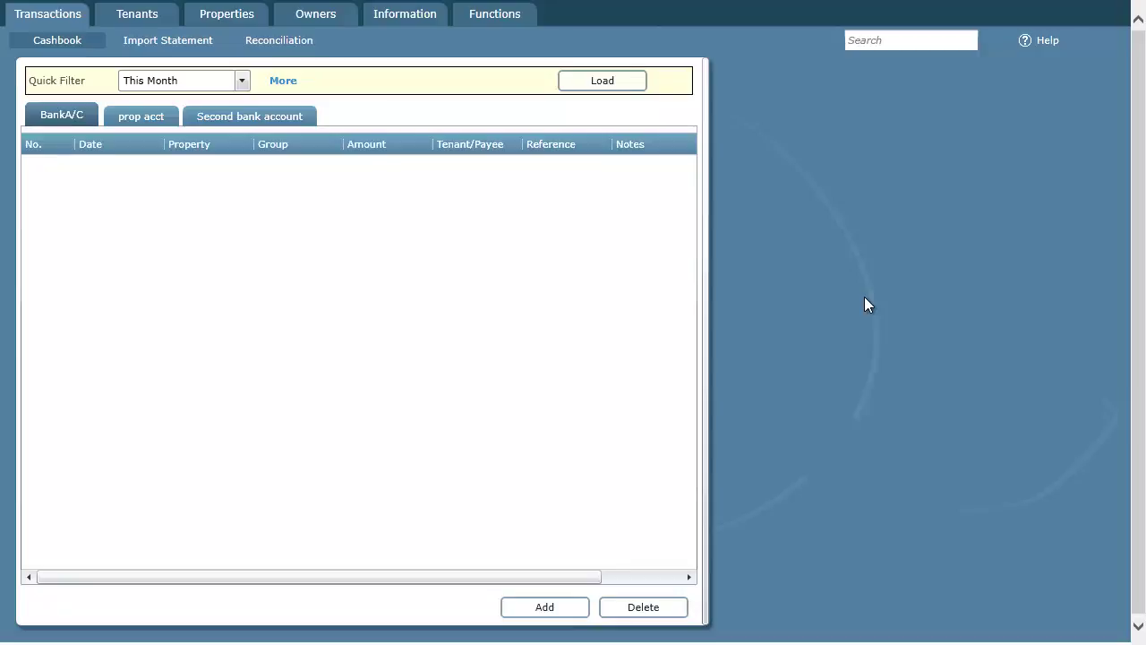
# Step: Open the saved online application named Demo for editing
pyautogui.click(510, 18)
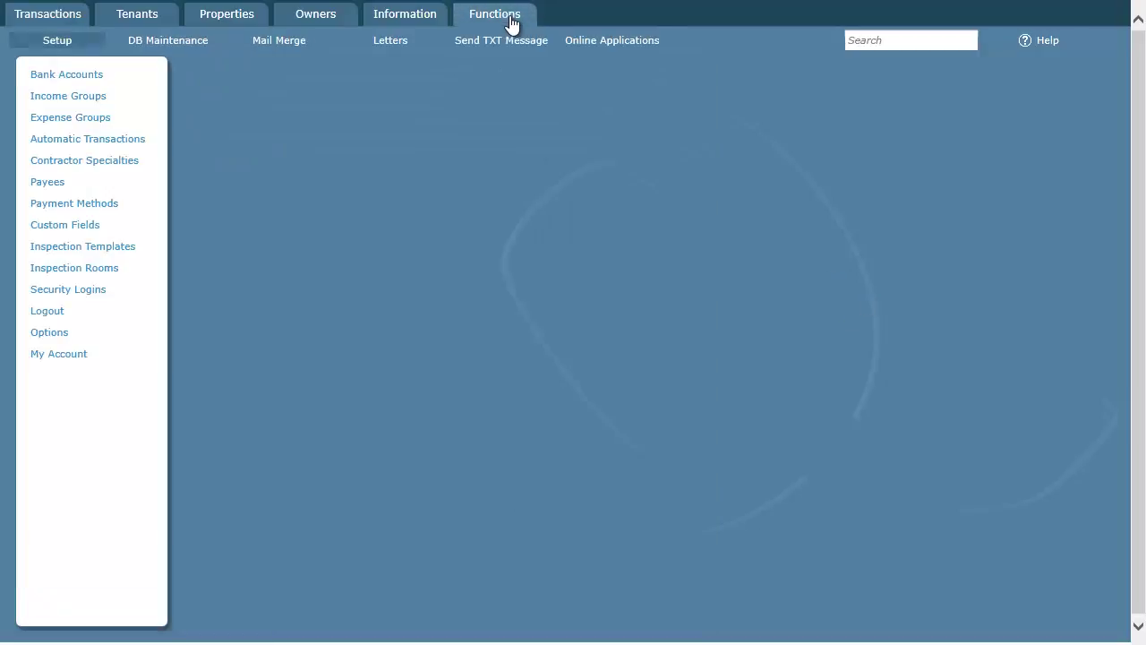
pyautogui.click(621, 43)
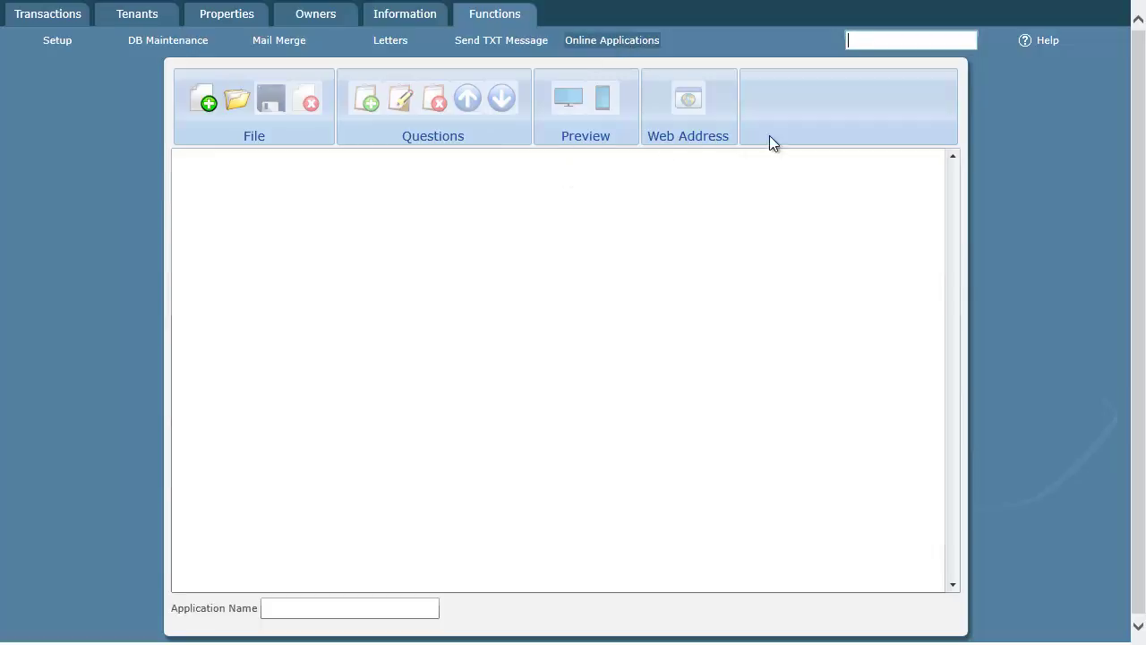
pyautogui.click(235, 95)
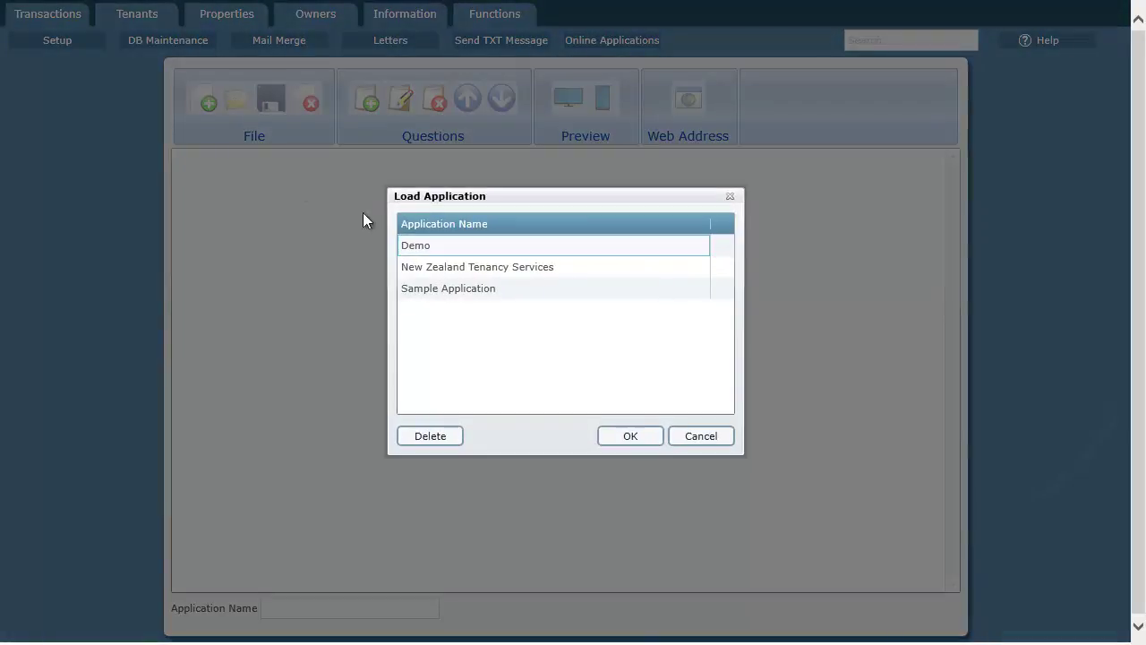
pyautogui.click(434, 239)
pyautogui.click(629, 435)
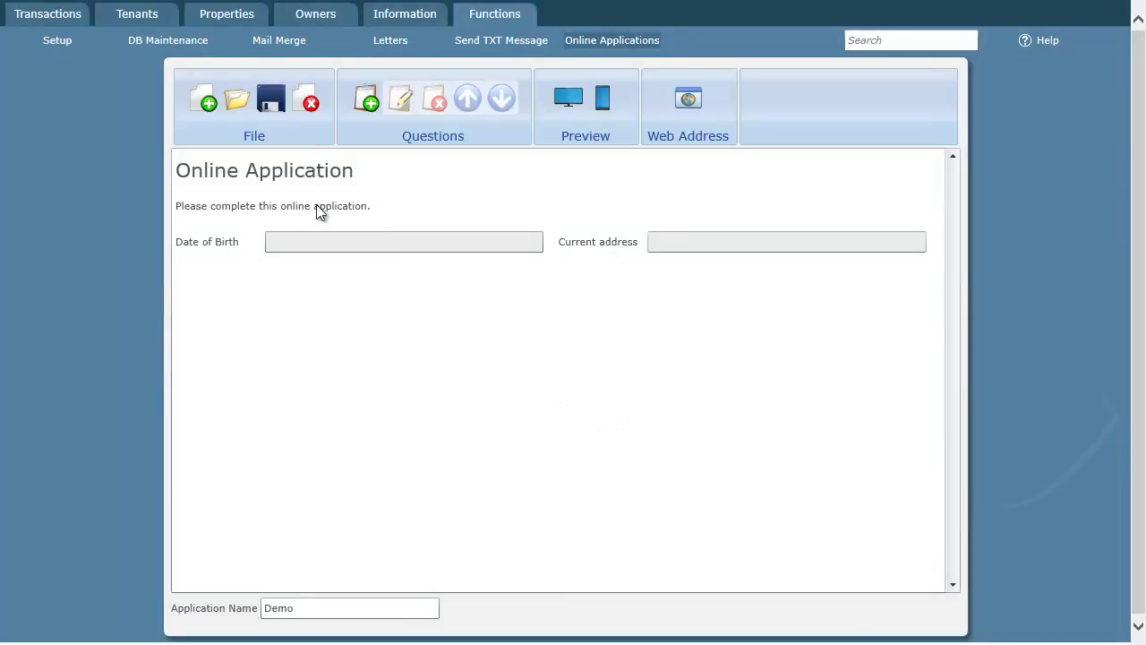
# Step: Select the Demo form's heading, instruction text, Date of Birth and Current address elements one after another to examine its building blocks
pyautogui.click(316, 179)
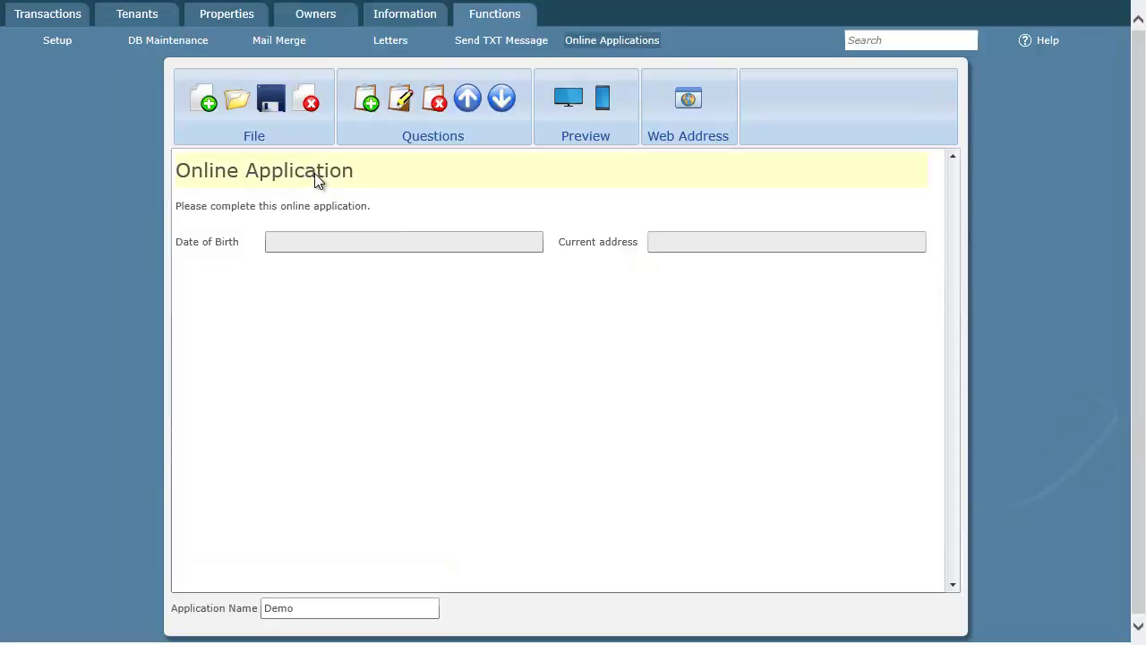
pyautogui.click(317, 212)
pyautogui.click(226, 245)
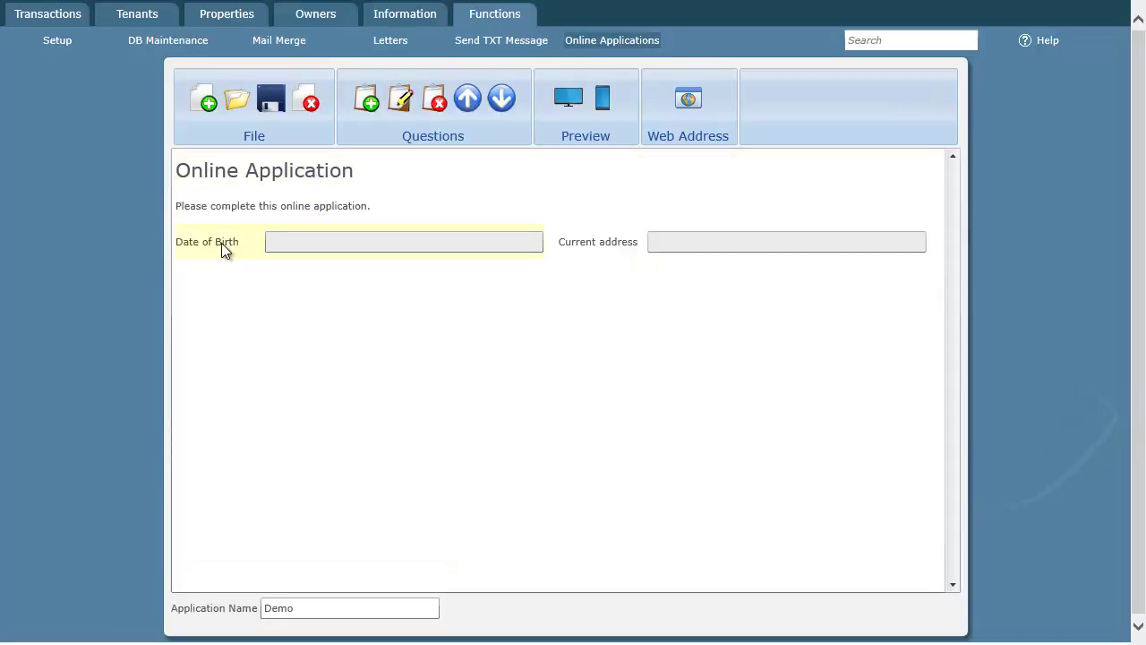
pyautogui.click(567, 245)
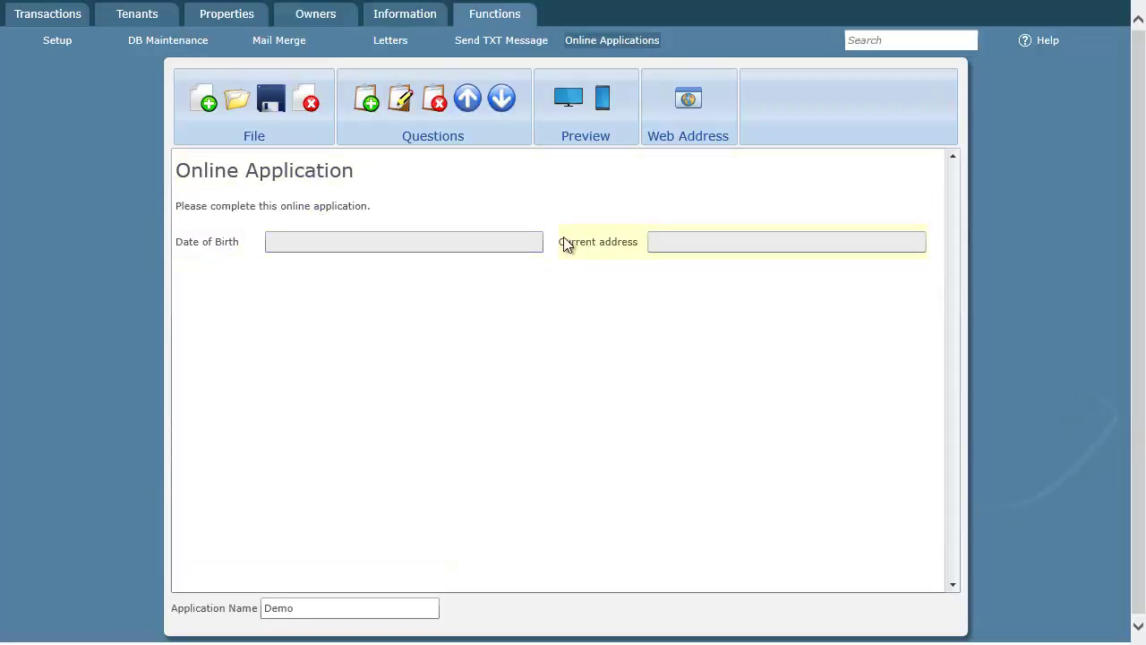
pyautogui.click(305, 179)
pyautogui.click(252, 247)
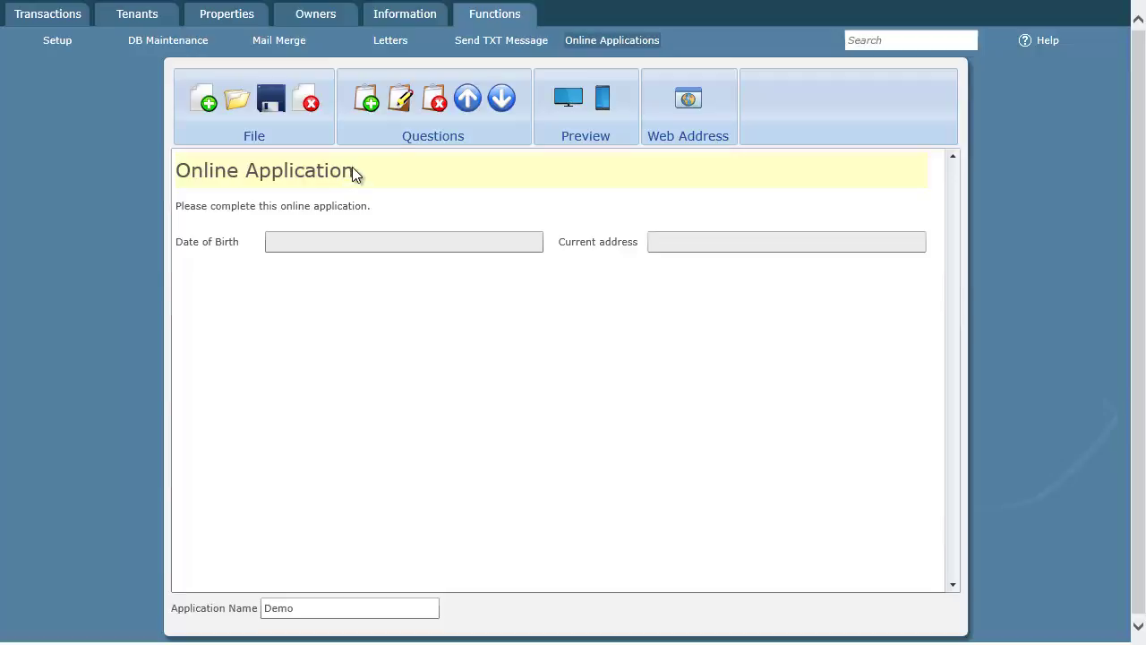
# Step: Add a Text question captioned "Full name" to the Demo application
pyautogui.click(369, 101)
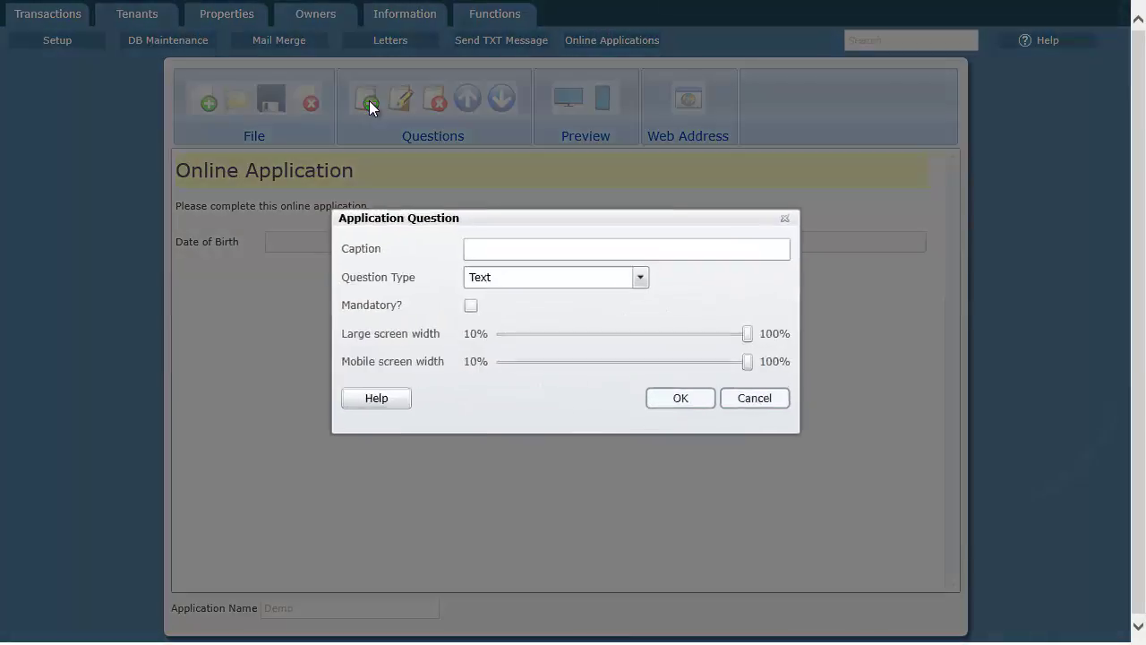
pyautogui.write('Full name')
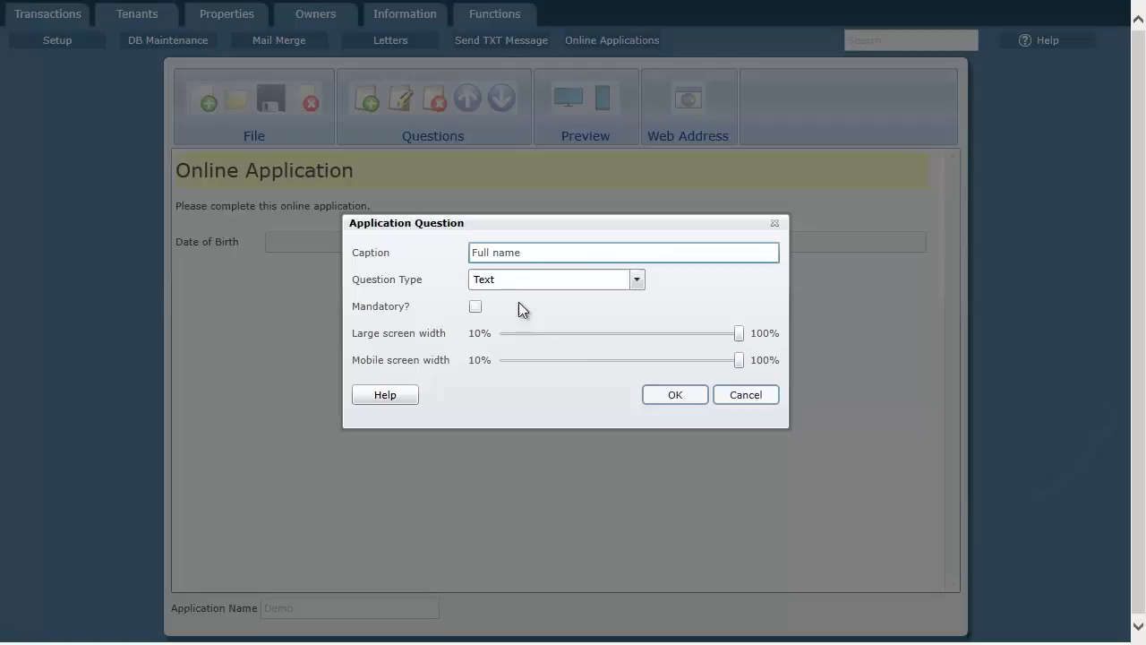
pyautogui.click(664, 397)
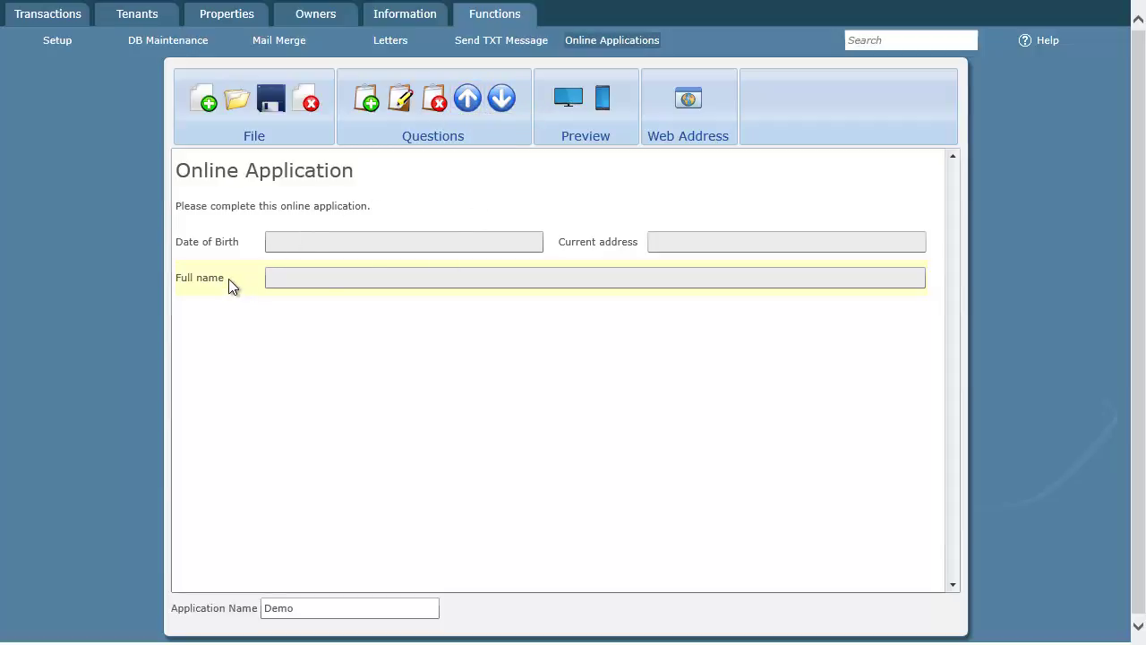
# Step: Move the Full name question up above the instruction text, and back down to the end of the form
pyautogui.click(467, 99)
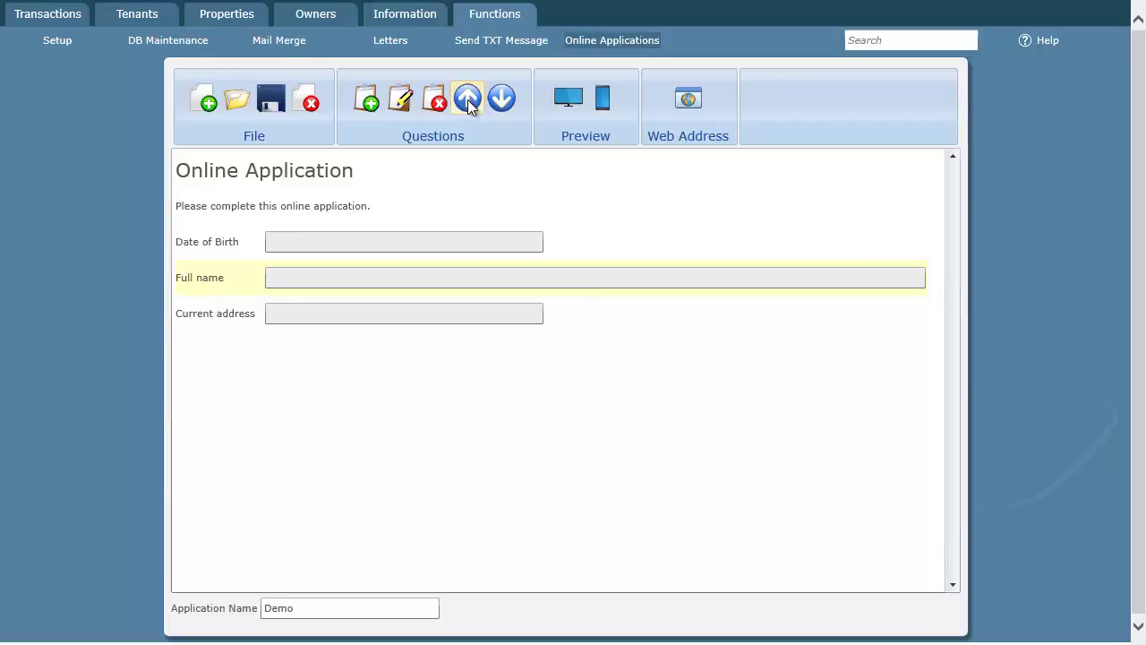
pyautogui.click(467, 99)
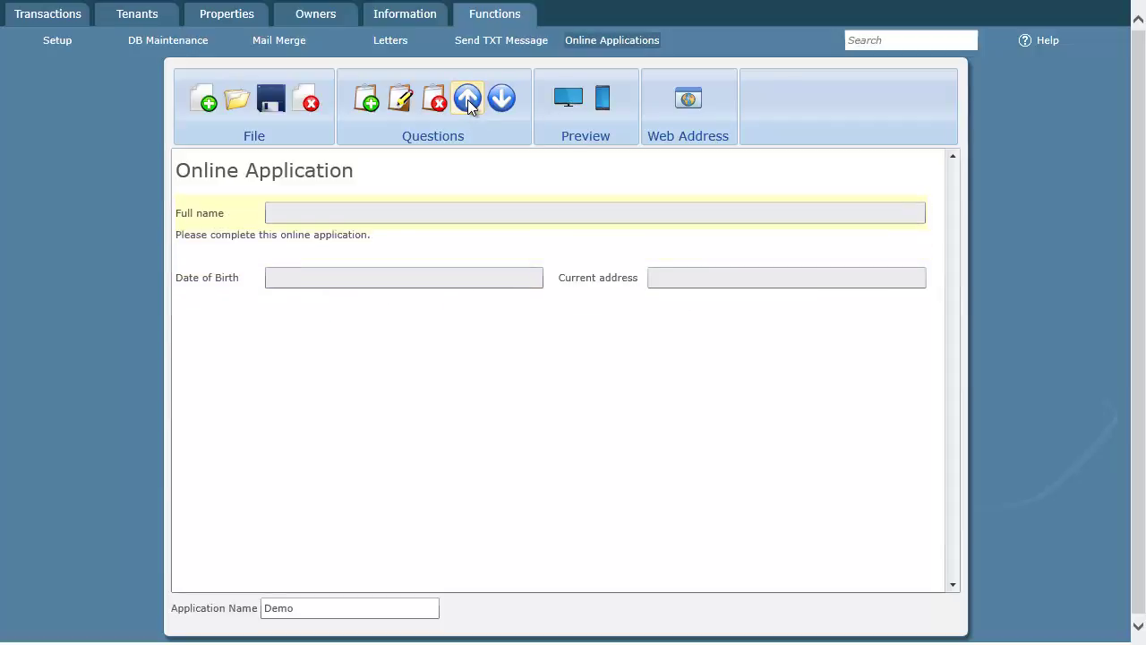
pyautogui.click(502, 98)
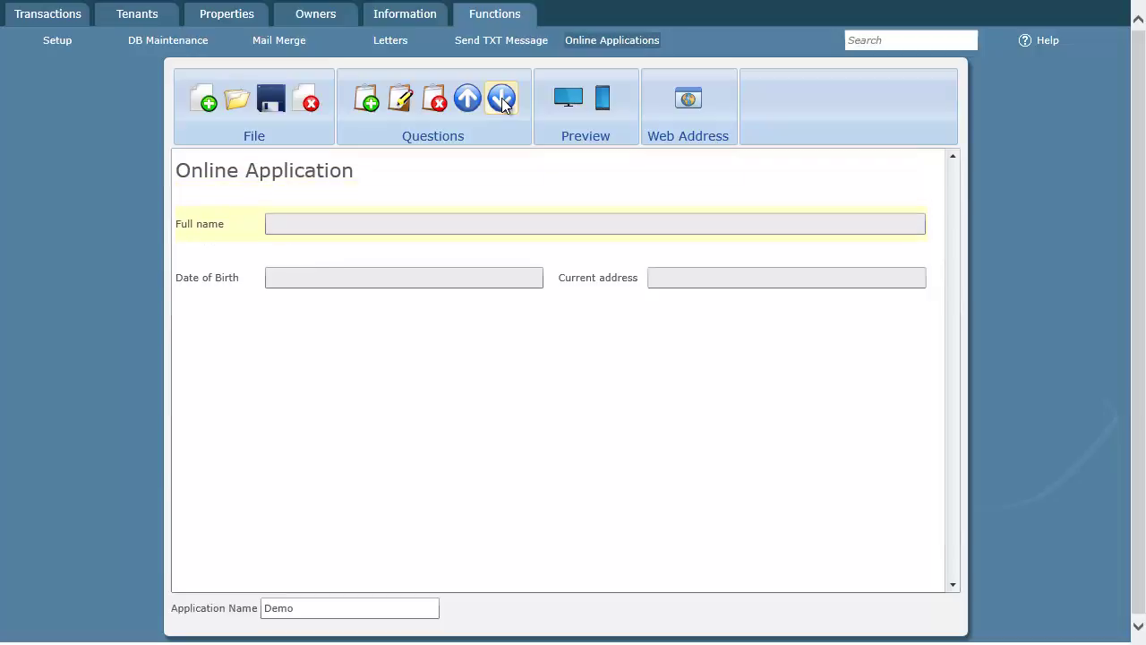
pyautogui.click(503, 105)
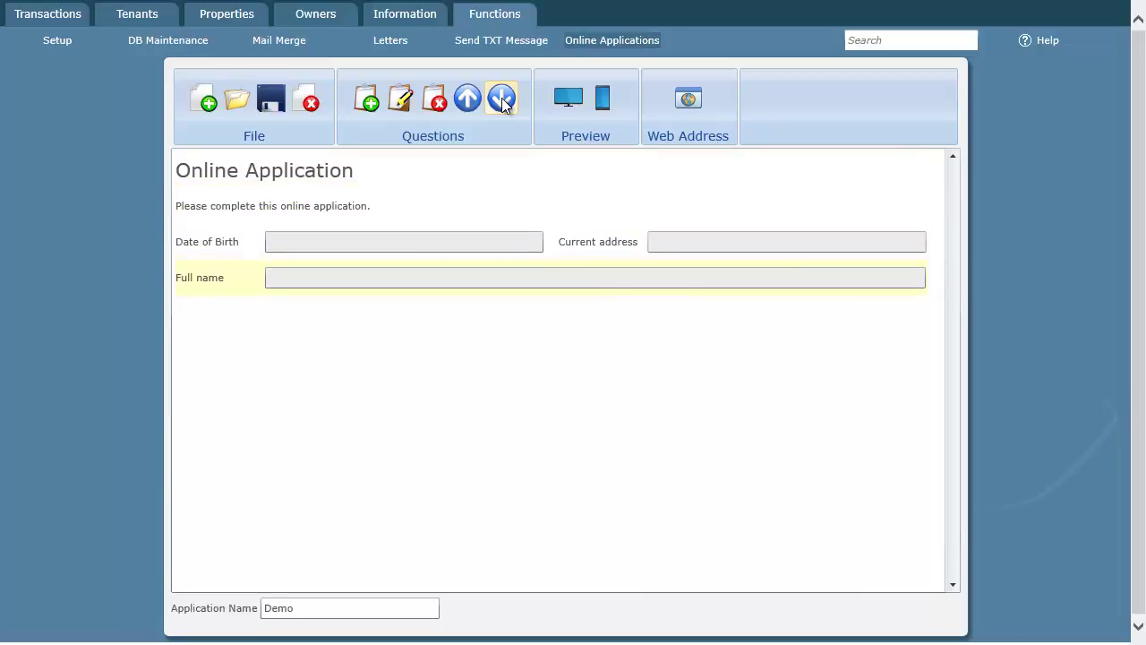
# Step: Review the available question types and change the Full name question's type to Name, leaving it non-mandatory
pyautogui.click(400, 103)
pyautogui.moveTo(554, 259); pyautogui.dragTo(463, 256)
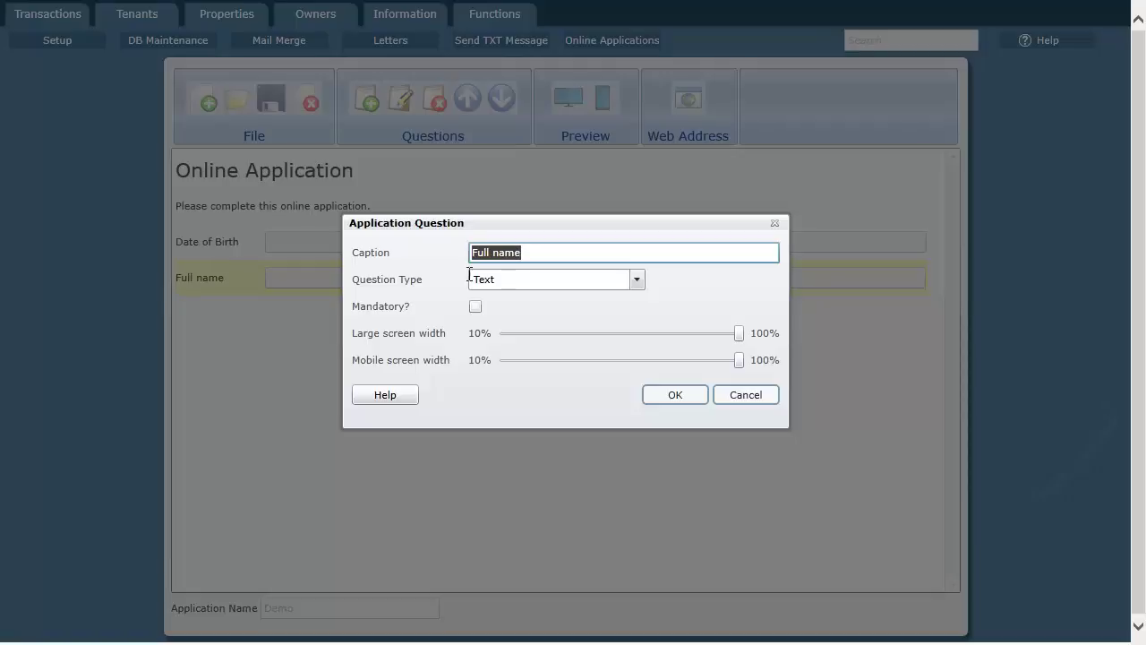
pyautogui.click(637, 277)
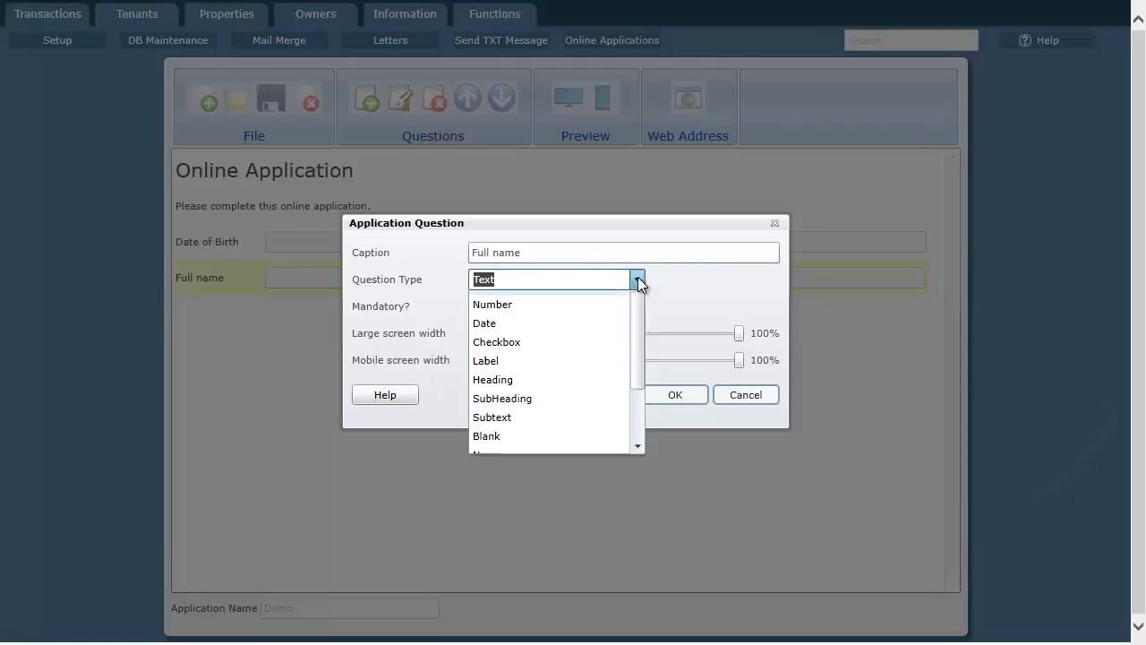
pyautogui.moveTo(639, 324)
pyautogui.mouseDown()
pyautogui.moveTo(643, 386)
pyautogui.moveTo(635, 316)
pyautogui.mouseUp()
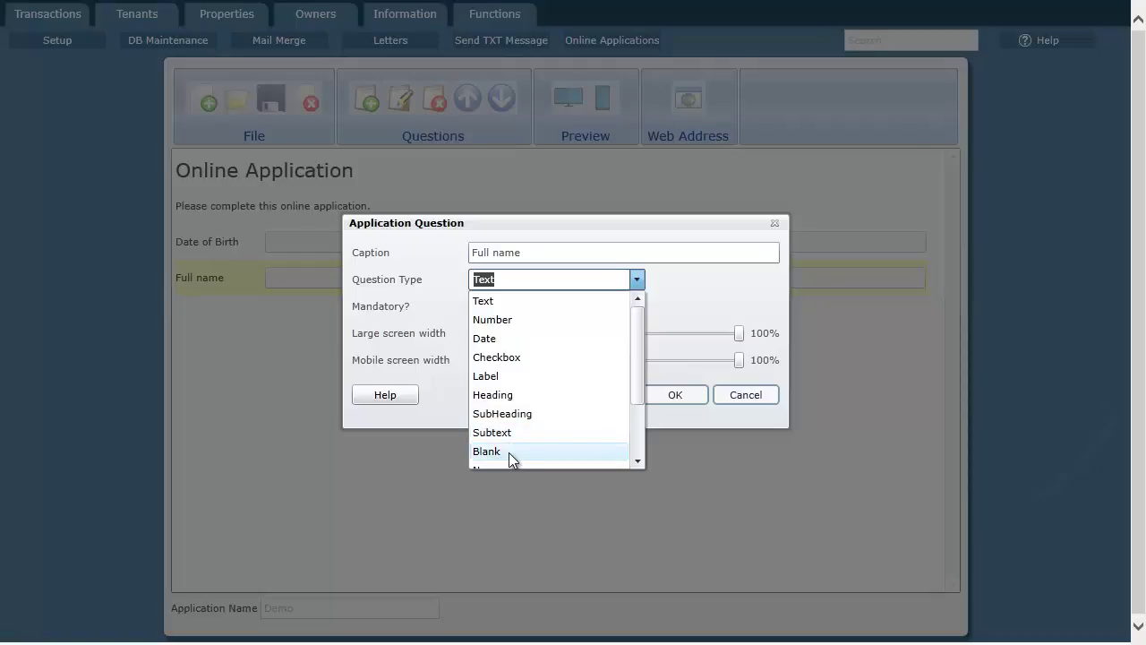
pyautogui.moveTo(638, 359); pyautogui.dragTo(641, 434)
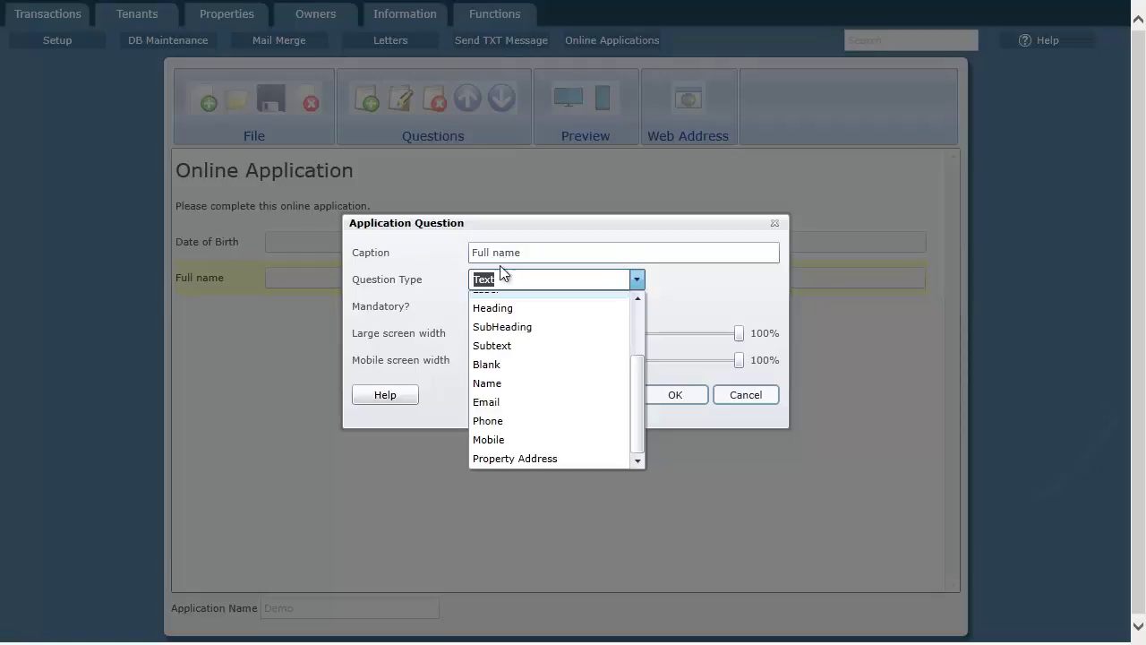
pyautogui.click(502, 383)
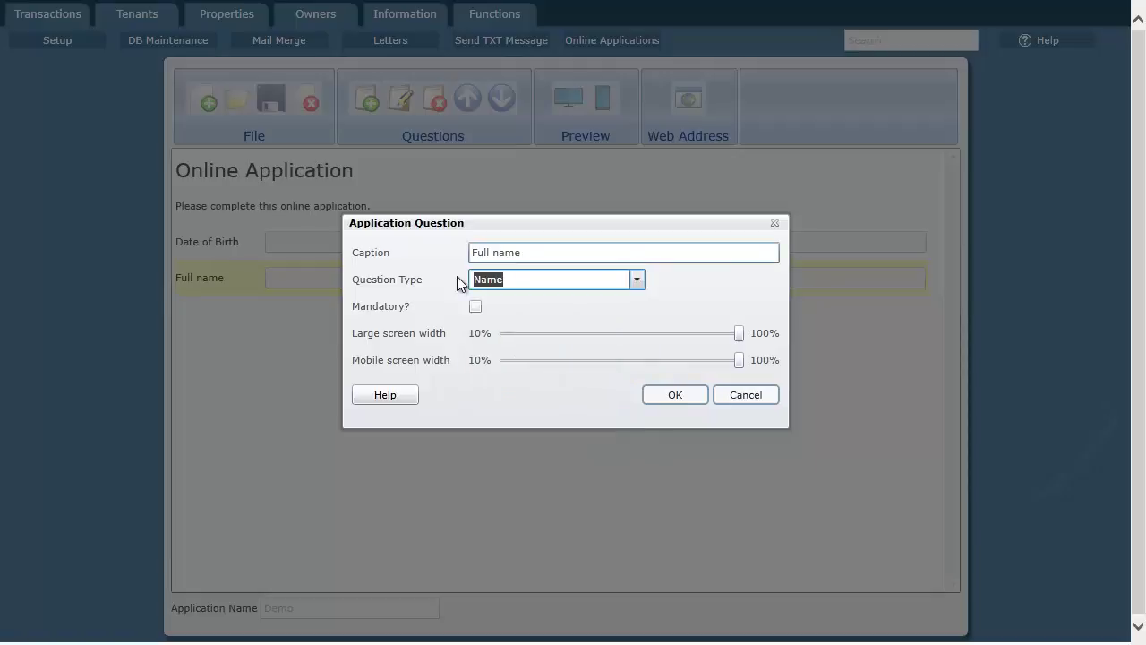
pyautogui.click(475, 307)
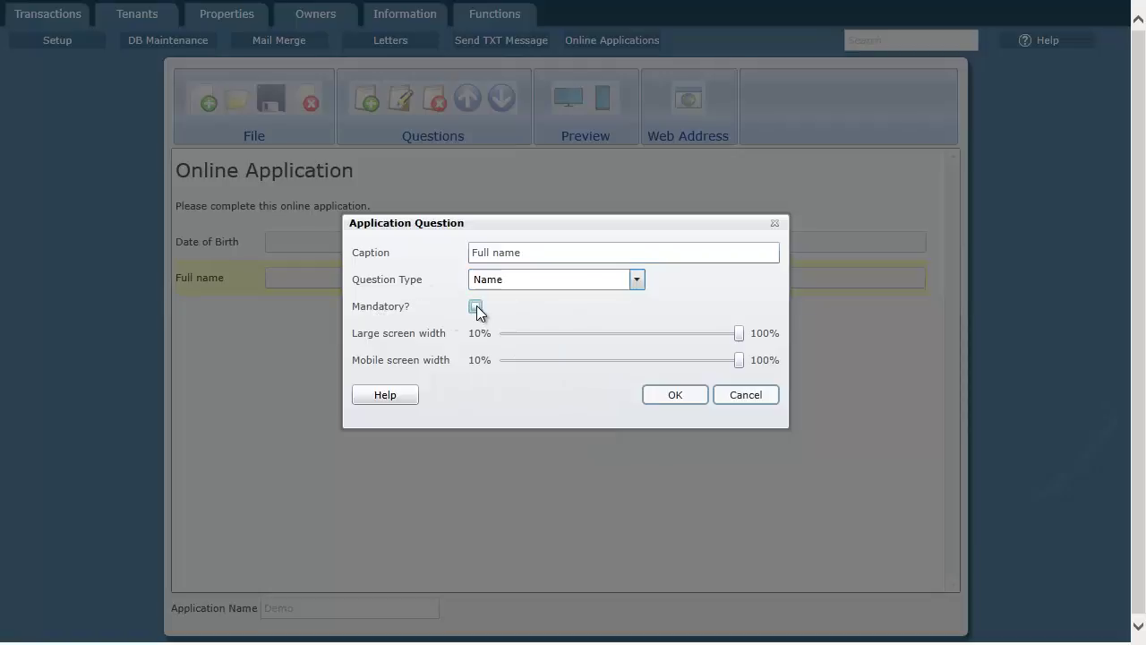
pyautogui.click(476, 306)
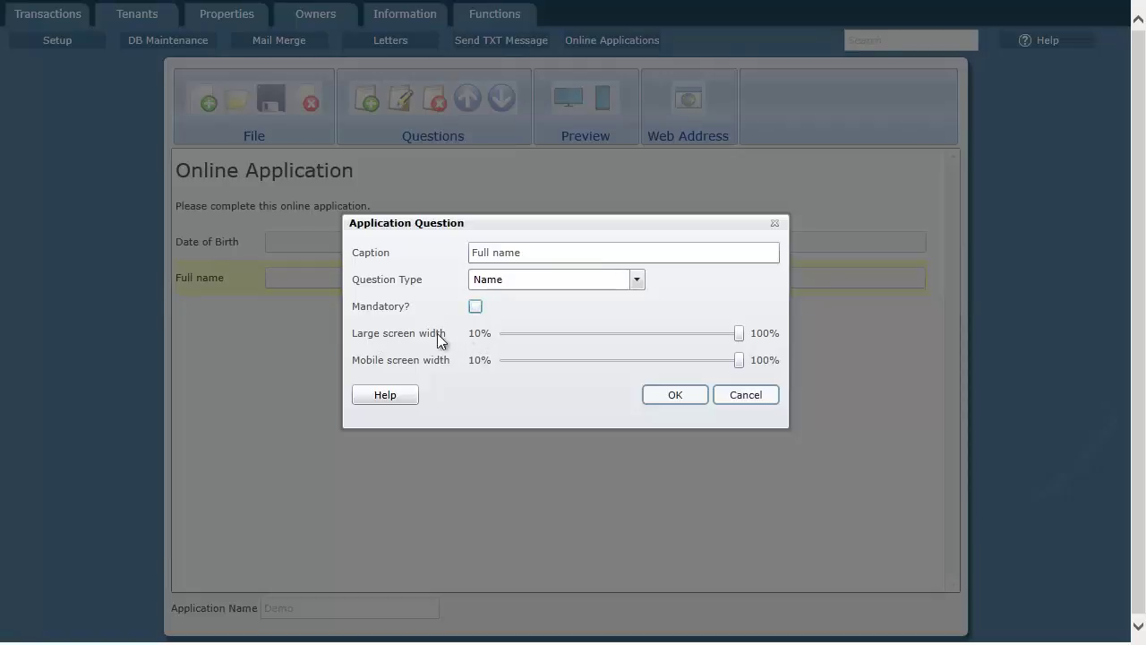
# Step: Reduce the Full name question's large screen width to about one third and apply the question settings
pyautogui.click(739, 335)
pyautogui.moveTo(685, 333); pyautogui.dragTo(632, 335)
pyautogui.click(676, 395)
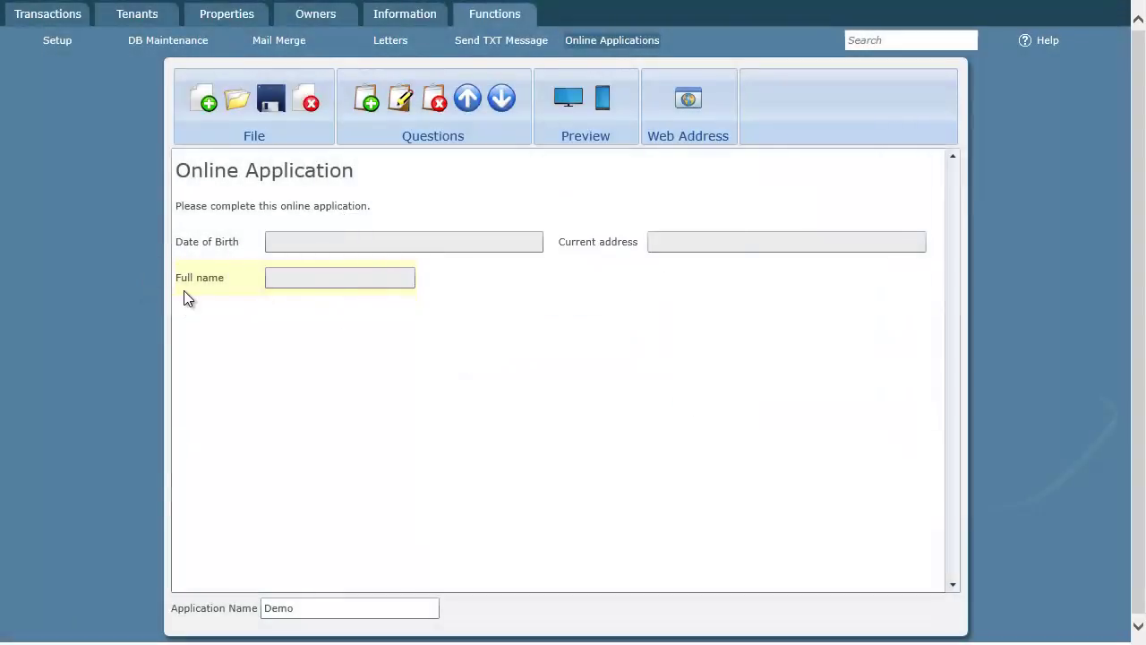
# Step: Widen the Full name question's large screen width to about three quarters of the form
pyautogui.click(401, 101)
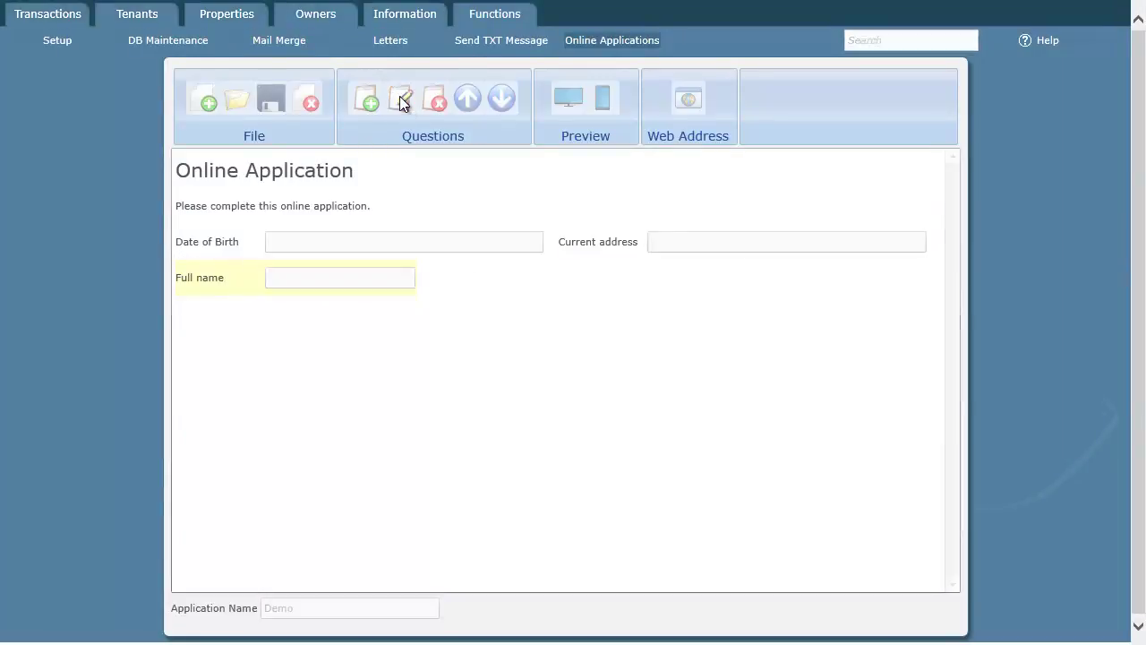
pyautogui.moveTo(565, 335); pyautogui.dragTo(628, 340)
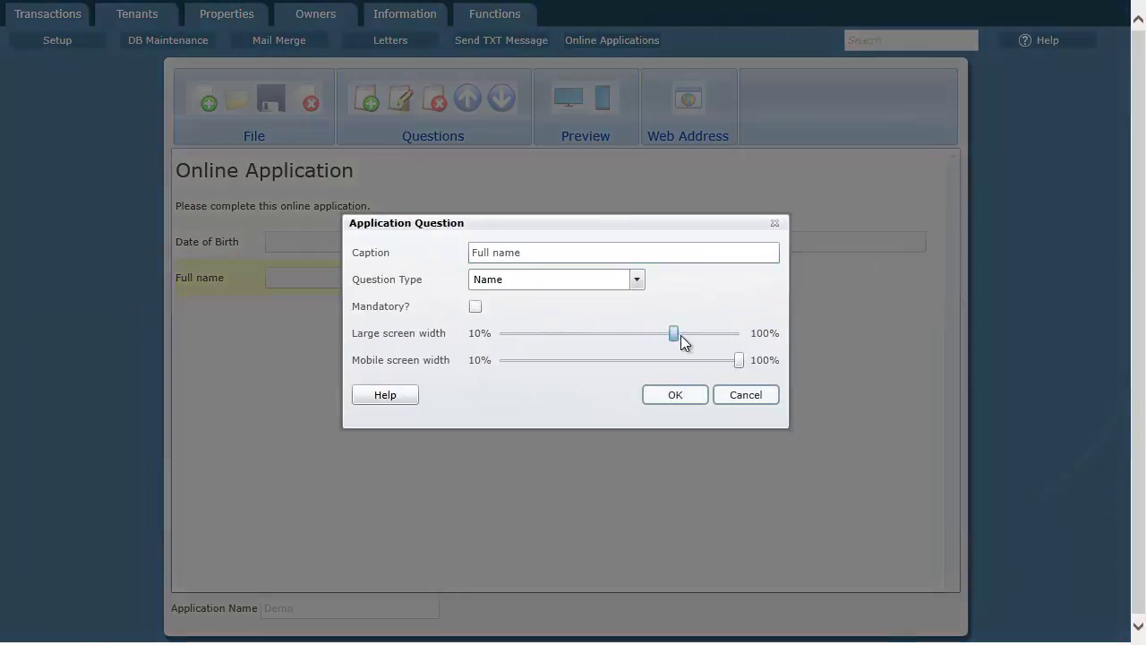
pyautogui.click(680, 392)
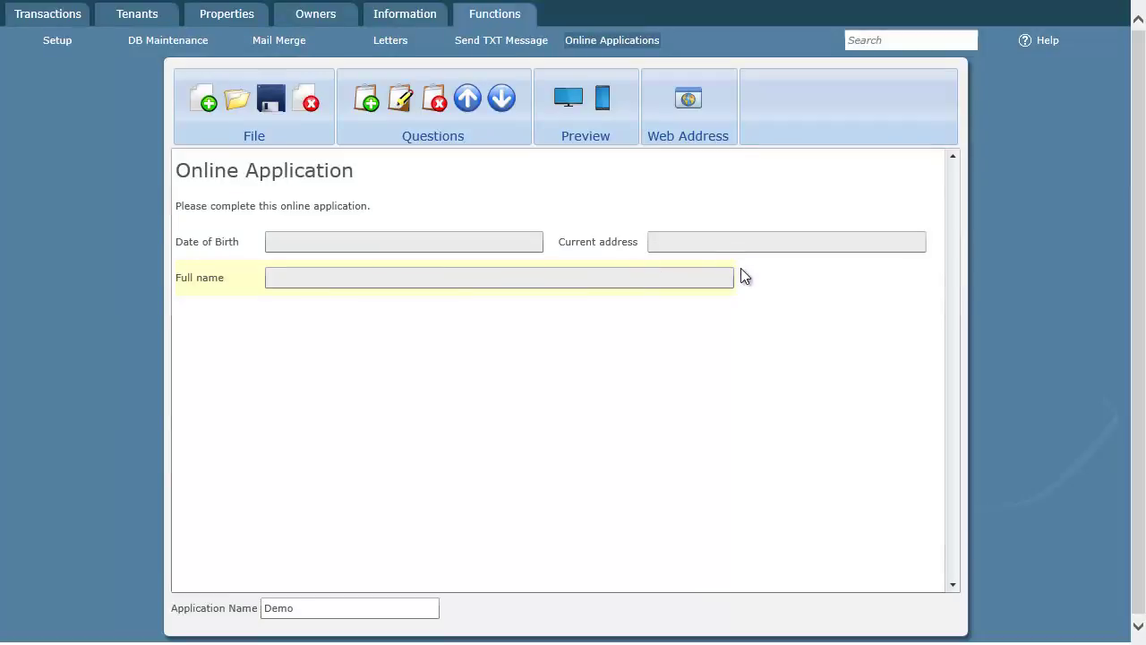
pyautogui.click(401, 101)
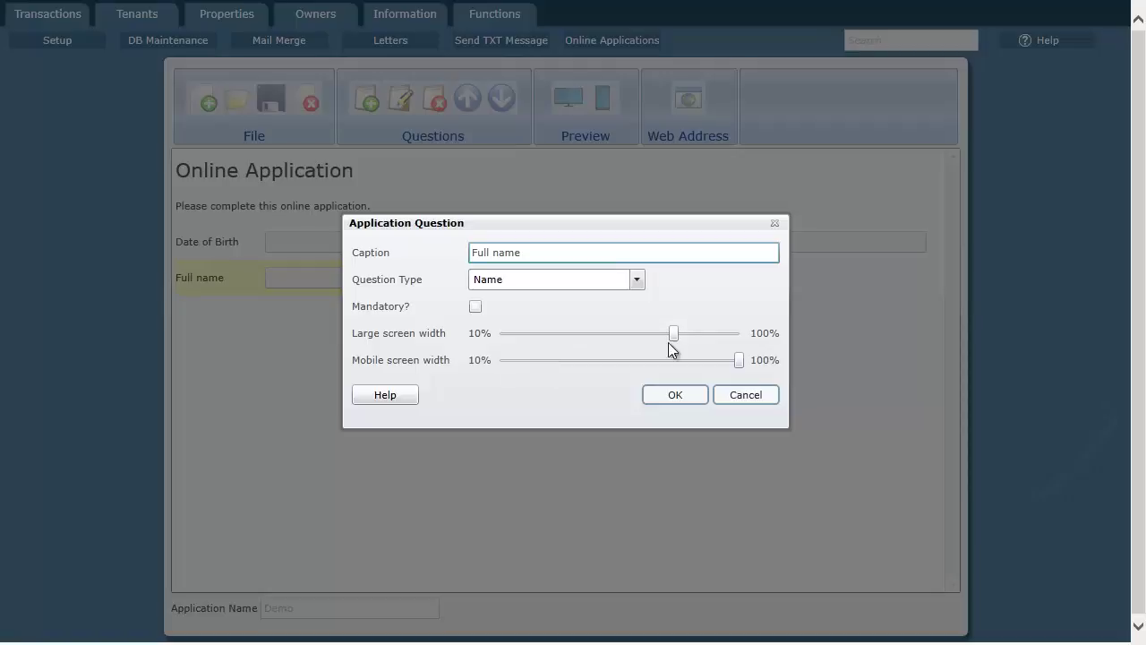
pyautogui.moveTo(673, 335); pyautogui.dragTo(630, 334)
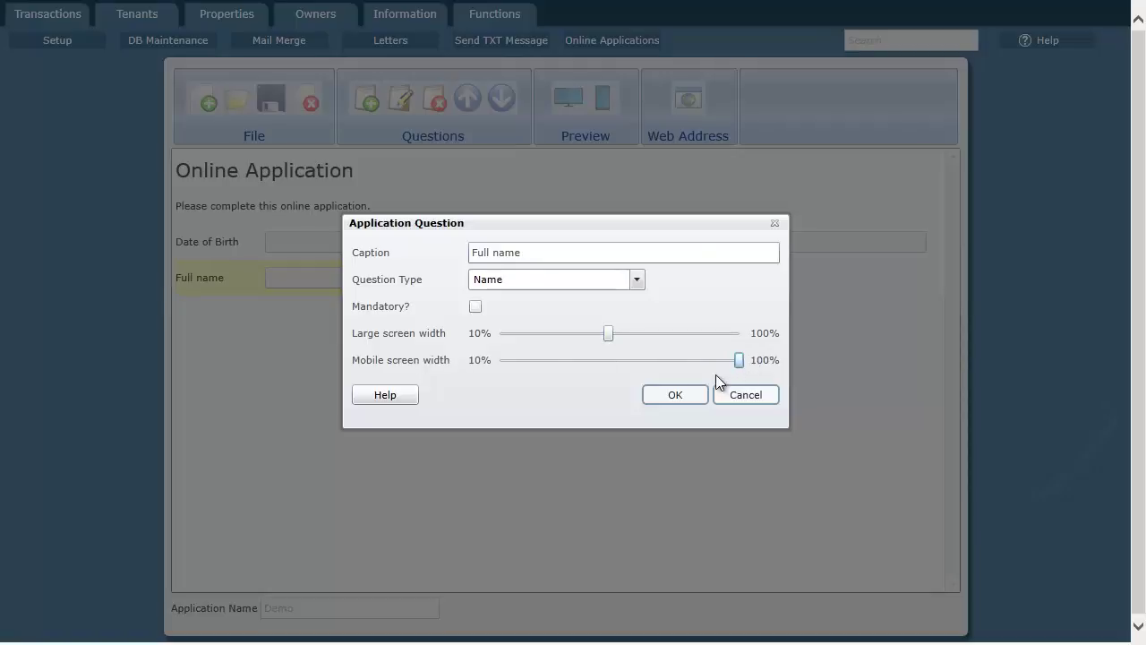
pyautogui.click(754, 394)
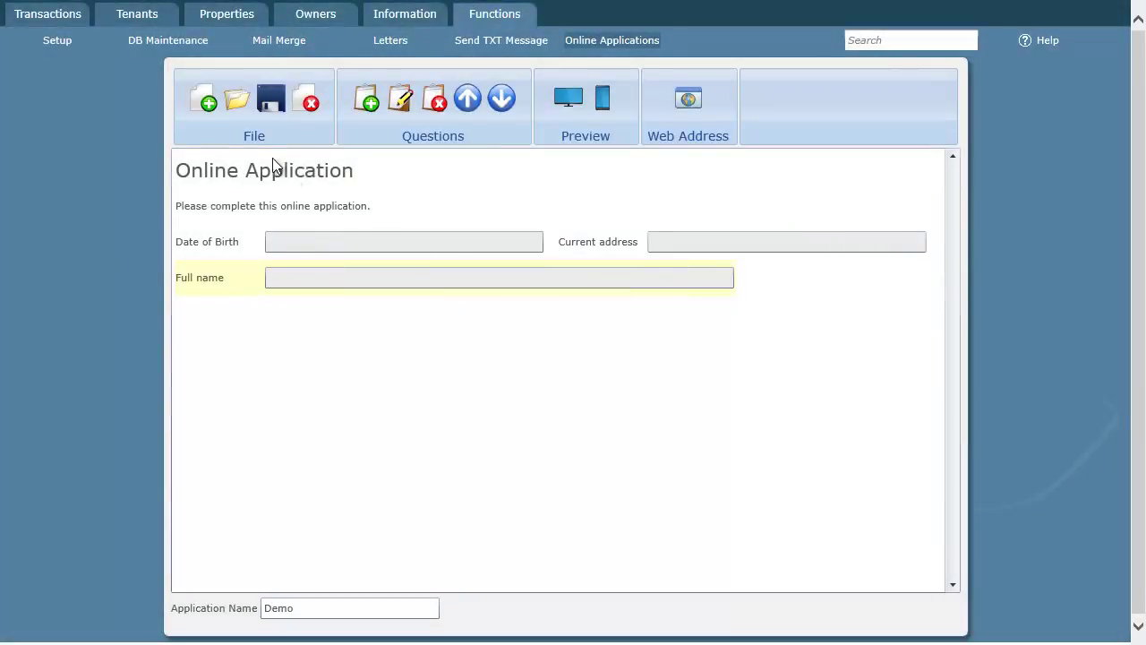
# Step: Load the saved application named Sample Application and look through its questions
pyautogui.click(236, 100)
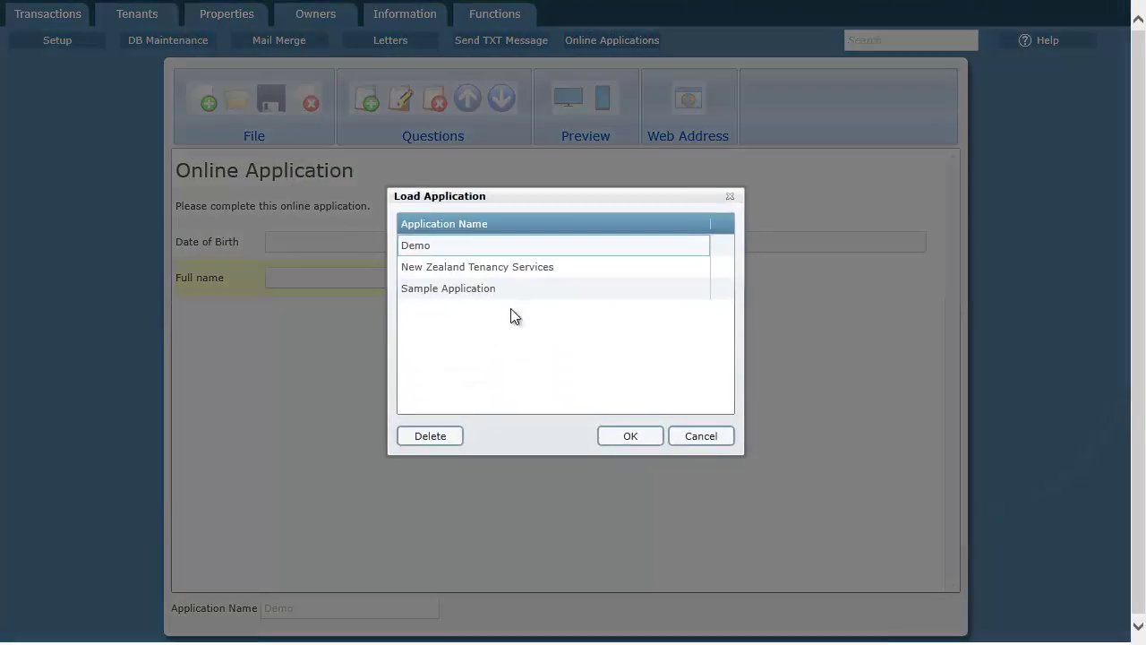
pyautogui.click(627, 436)
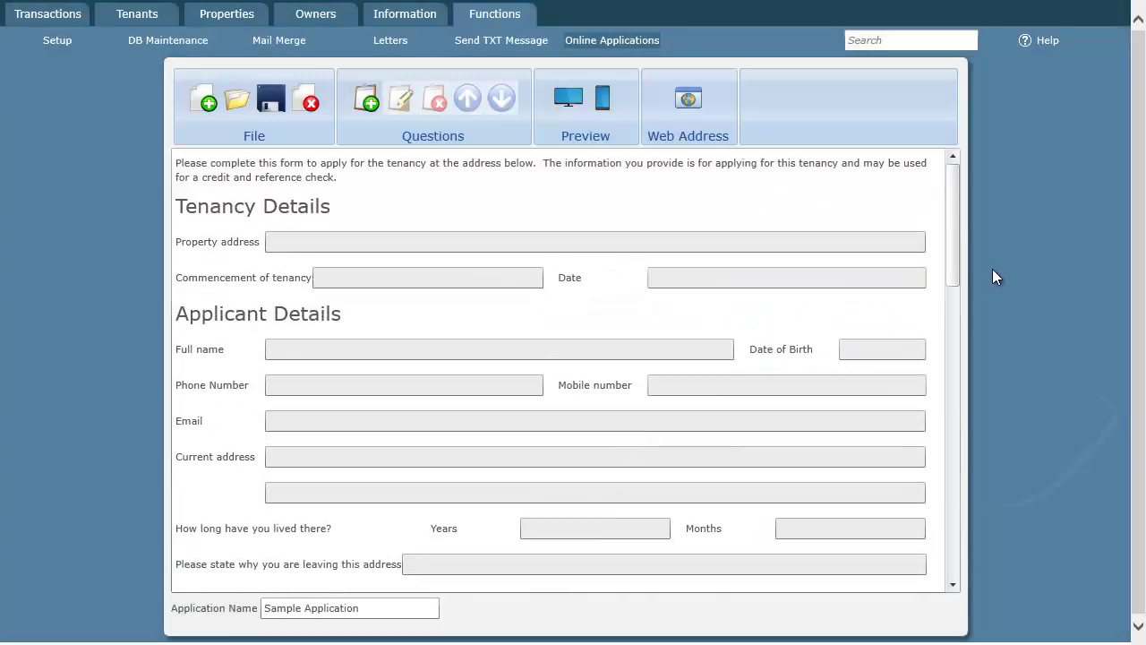
pyautogui.moveTo(955, 200); pyautogui.dragTo(957, 174)
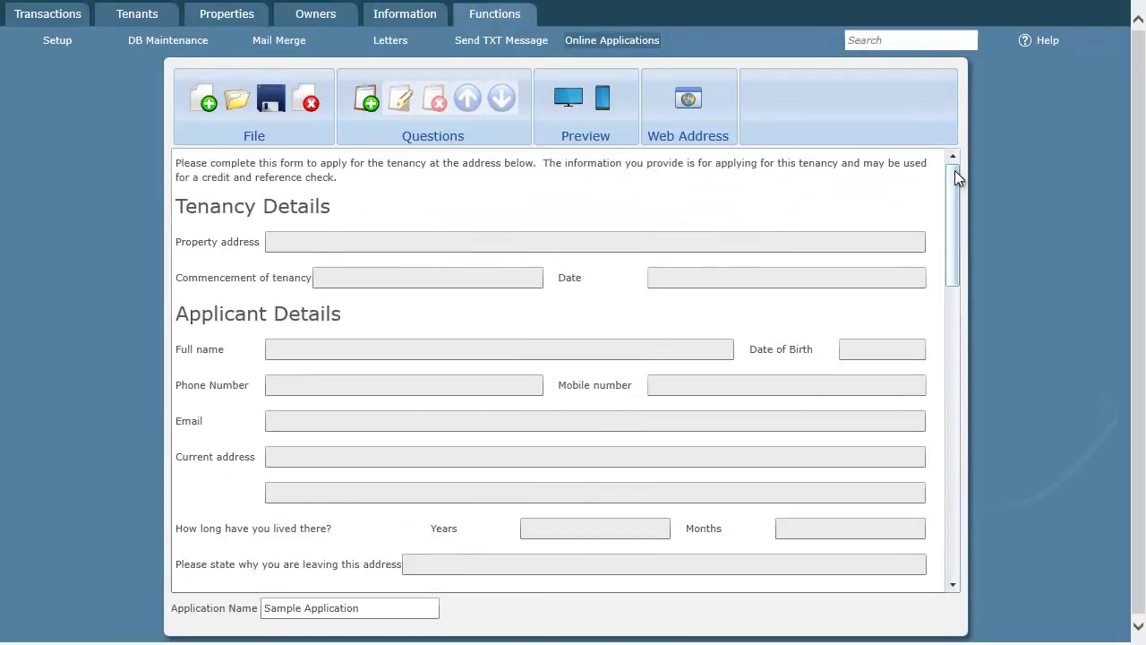
# Step: Generate a large screen preview of the Sample Application, open its link and look through the form
pyautogui.click(570, 101)
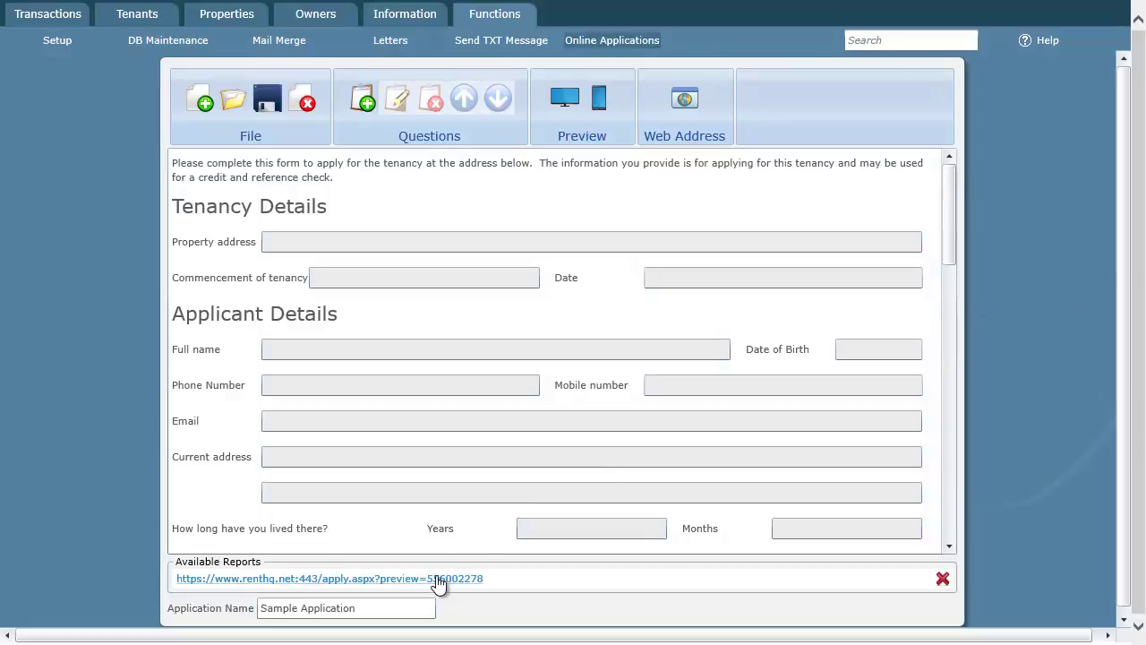
pyautogui.click(438, 580)
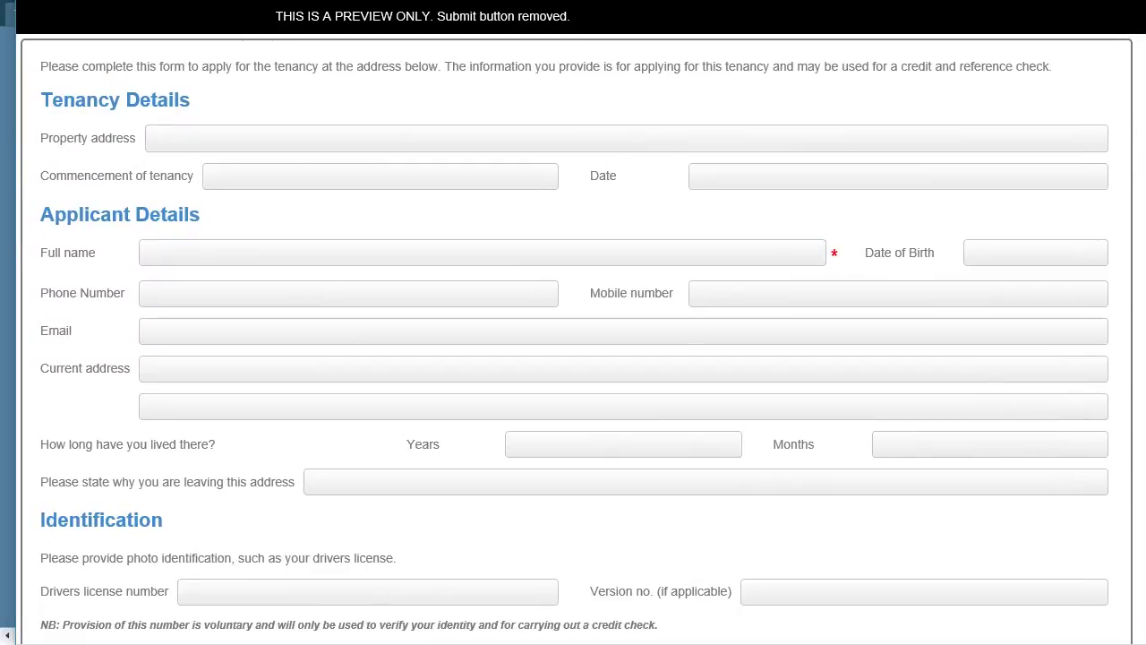
pyautogui.moveTo(1139, 93); pyautogui.dragTo(1132, 11)
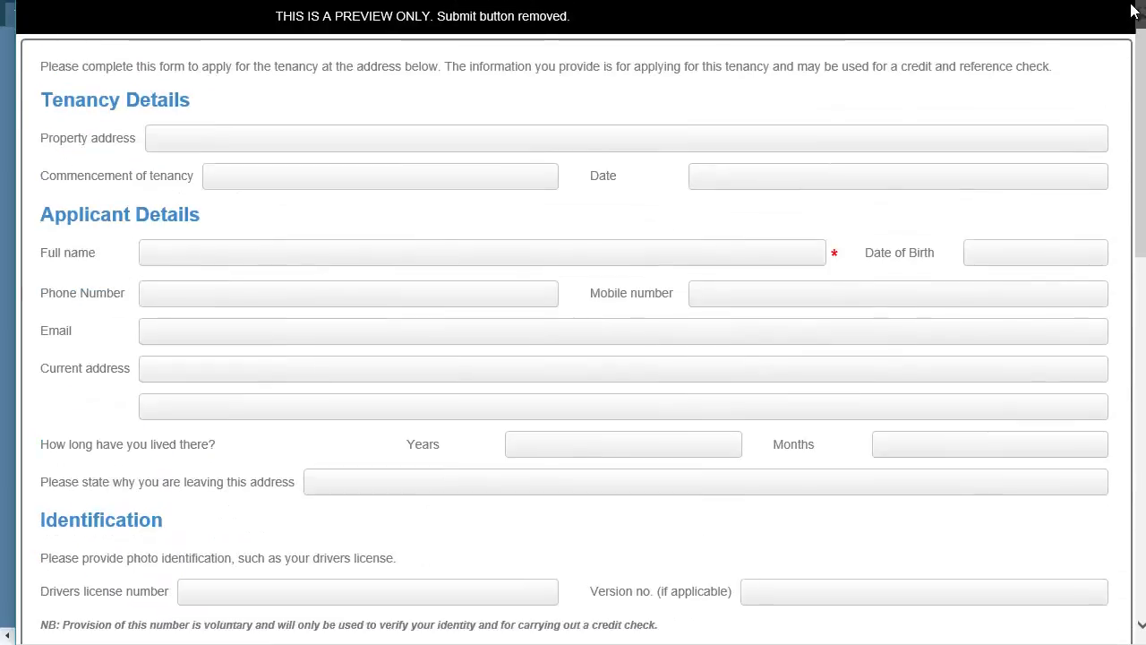
# Step: Close the large screen preview, generate a small screen preview of the Sample Application and look through the form from its link
pyautogui.hotkey('alt', 'F4')
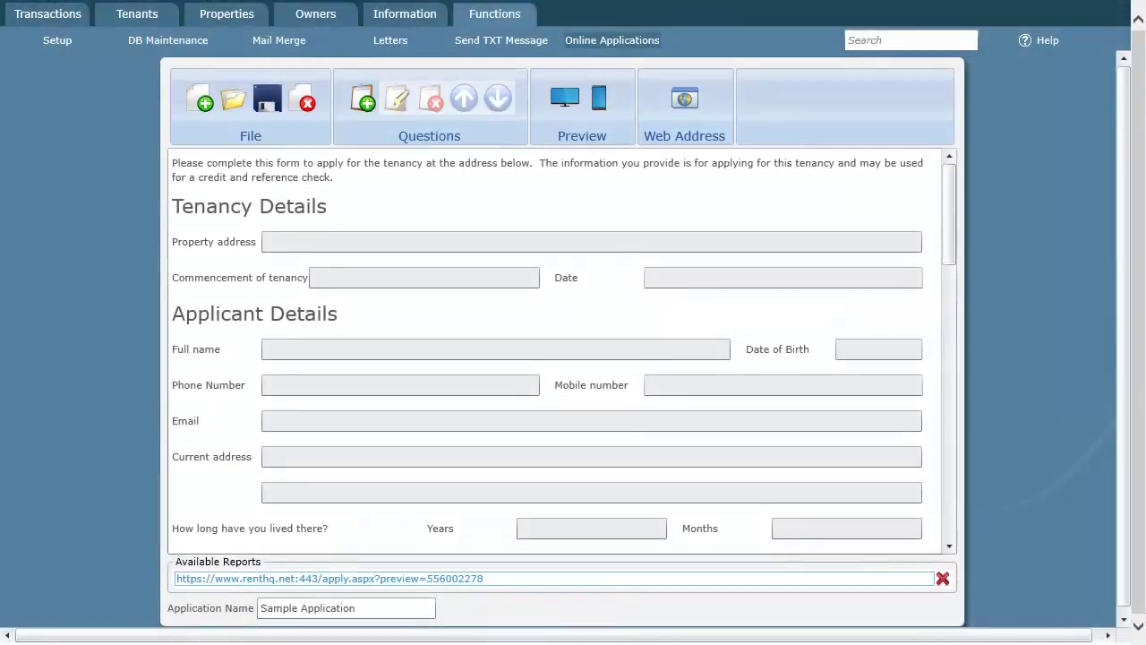
pyautogui.click(599, 104)
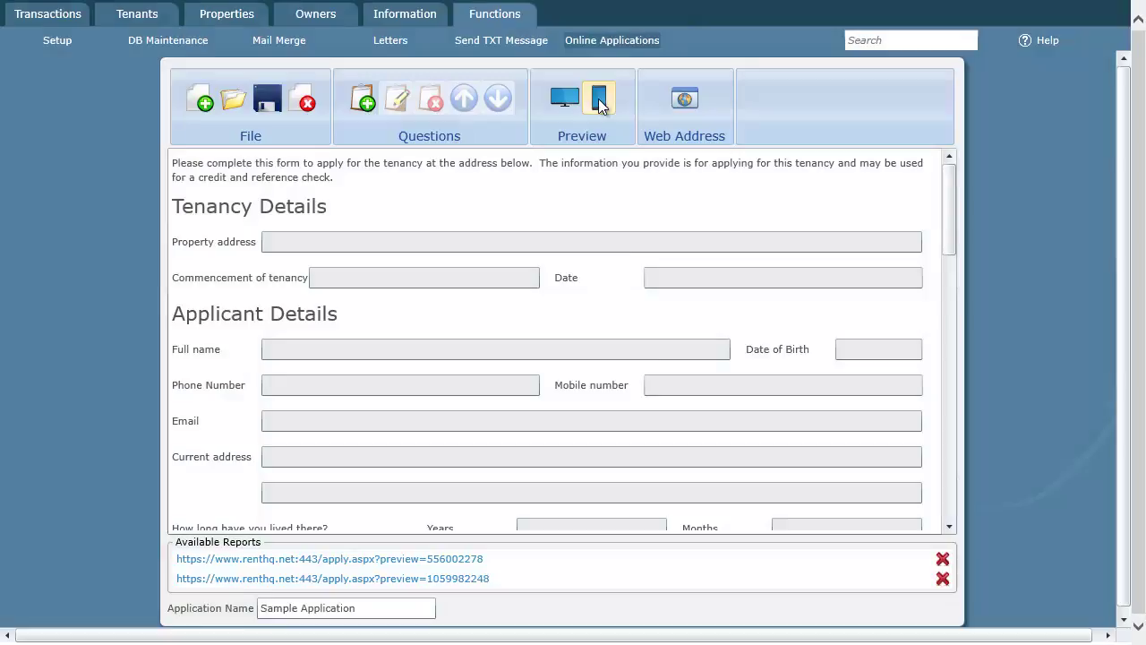
pyautogui.click(452, 580)
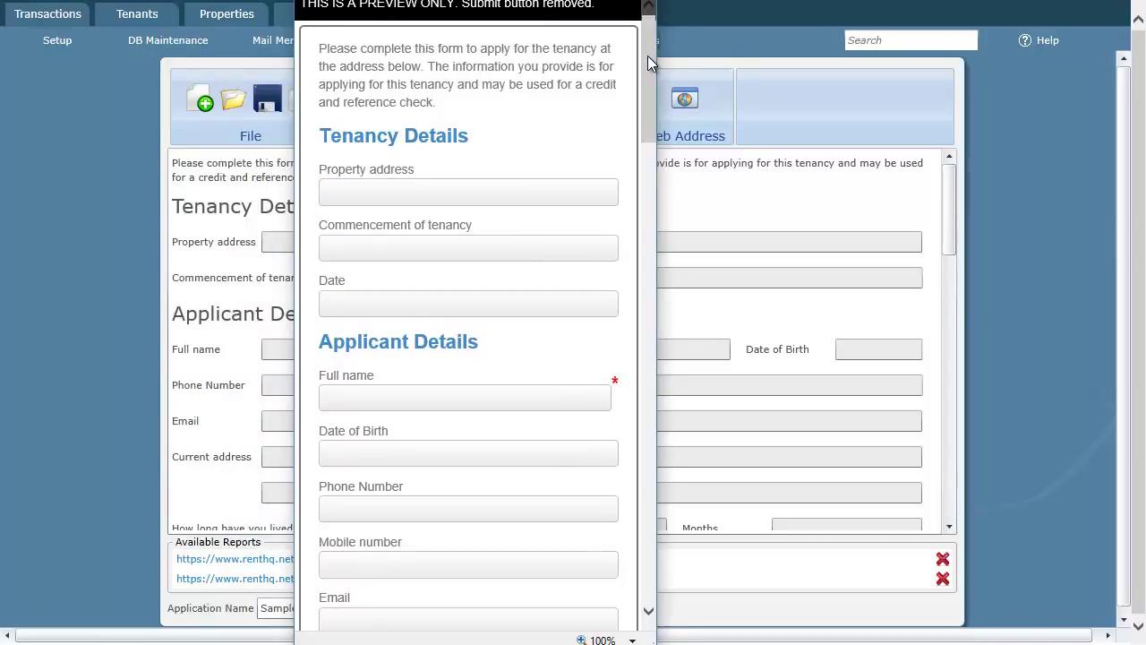
pyautogui.moveTo(648, 56); pyautogui.dragTo(648, 181)
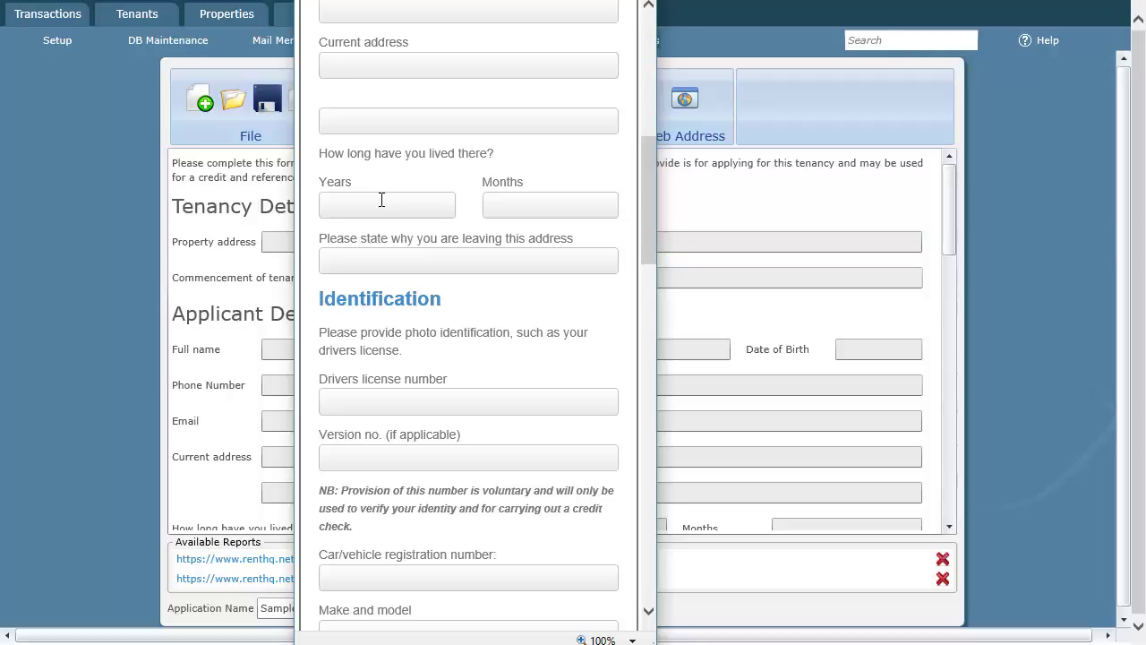
pyautogui.moveTo(648, 199); pyautogui.dragTo(645, 27)
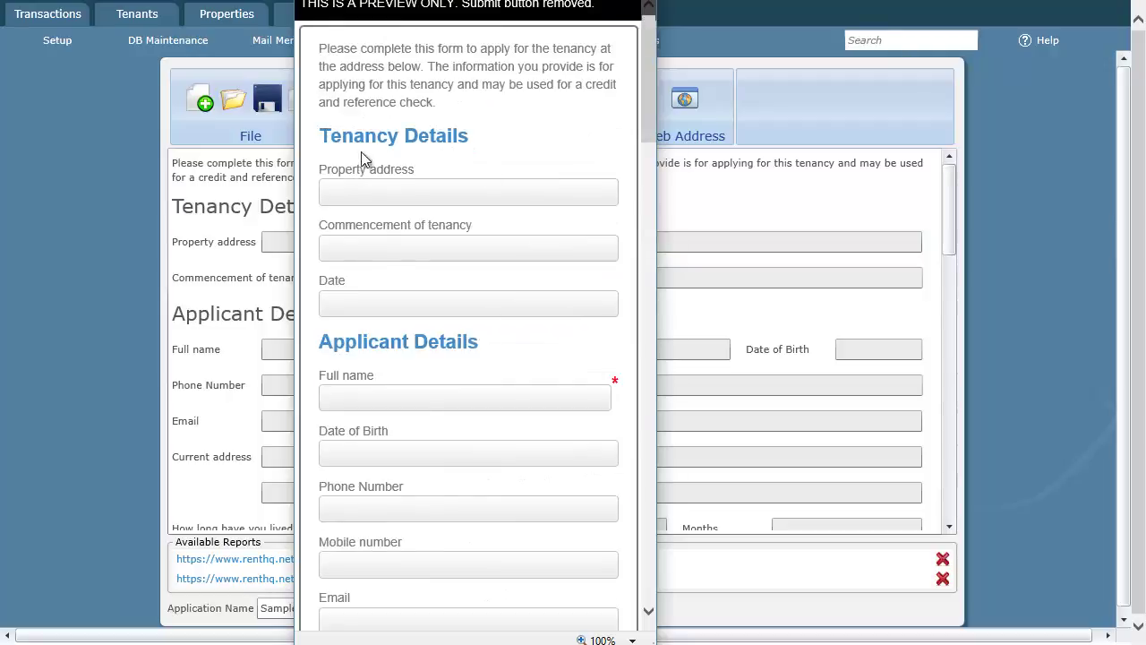
pyautogui.moveTo(319, 176); pyautogui.dragTo(383, 166)
pyautogui.moveTo(648, 63); pyautogui.dragTo(638, 549)
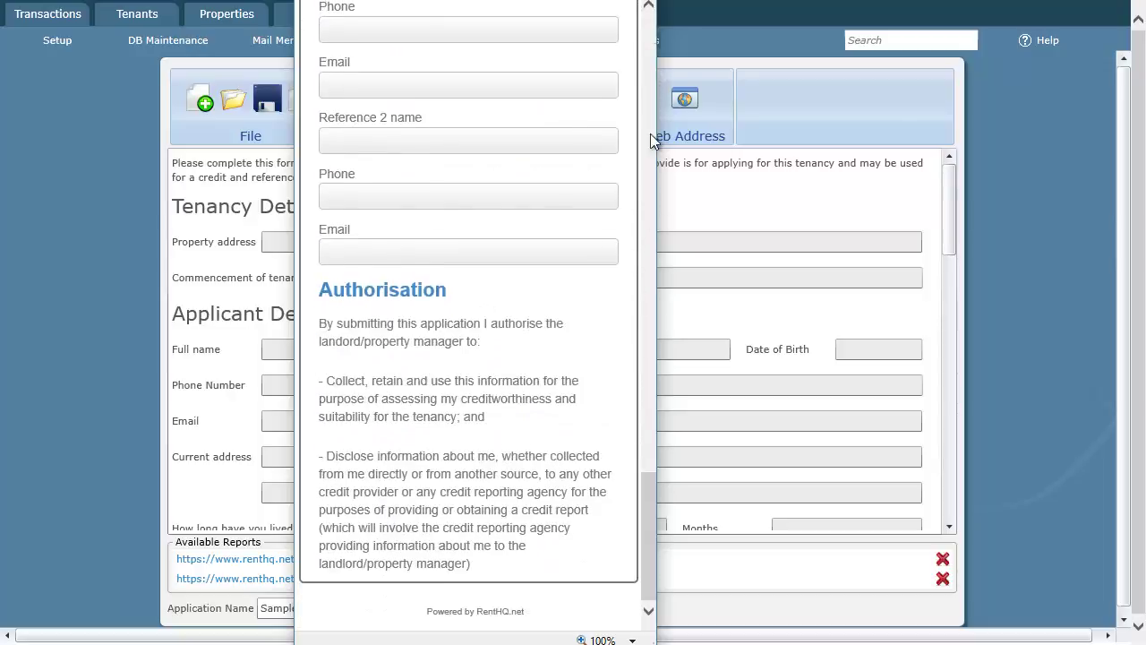
pyautogui.click(640, 0)
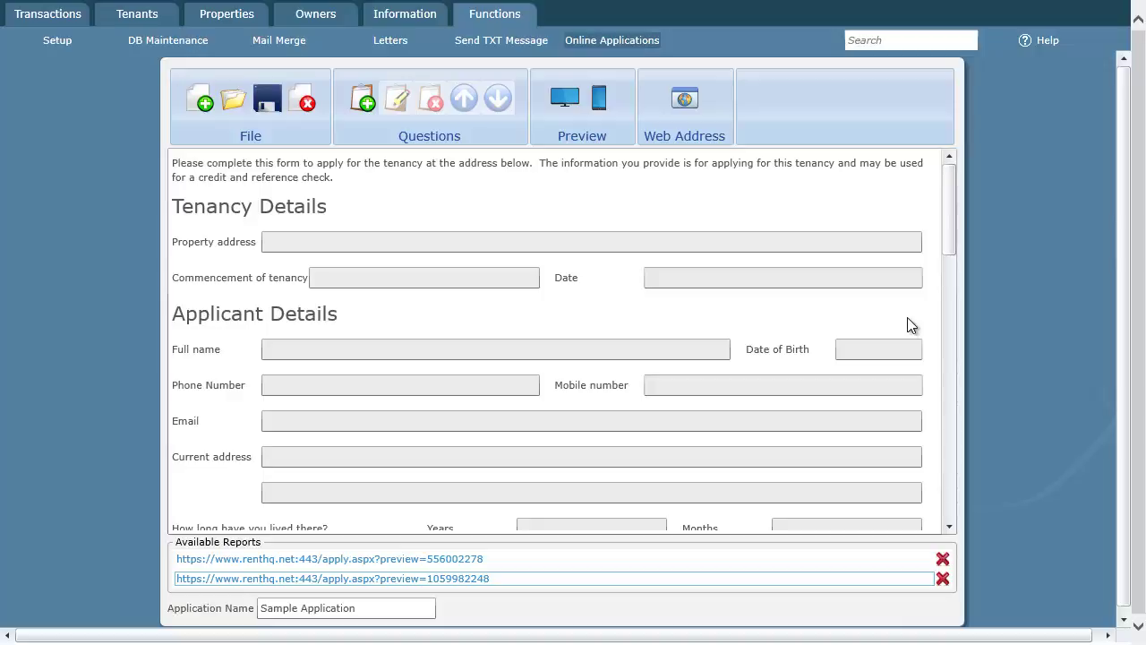
# Step: Open the Sample Application's web address settings, select DemoProperty1 as the property and examine the resulting address
pyautogui.click(681, 97)
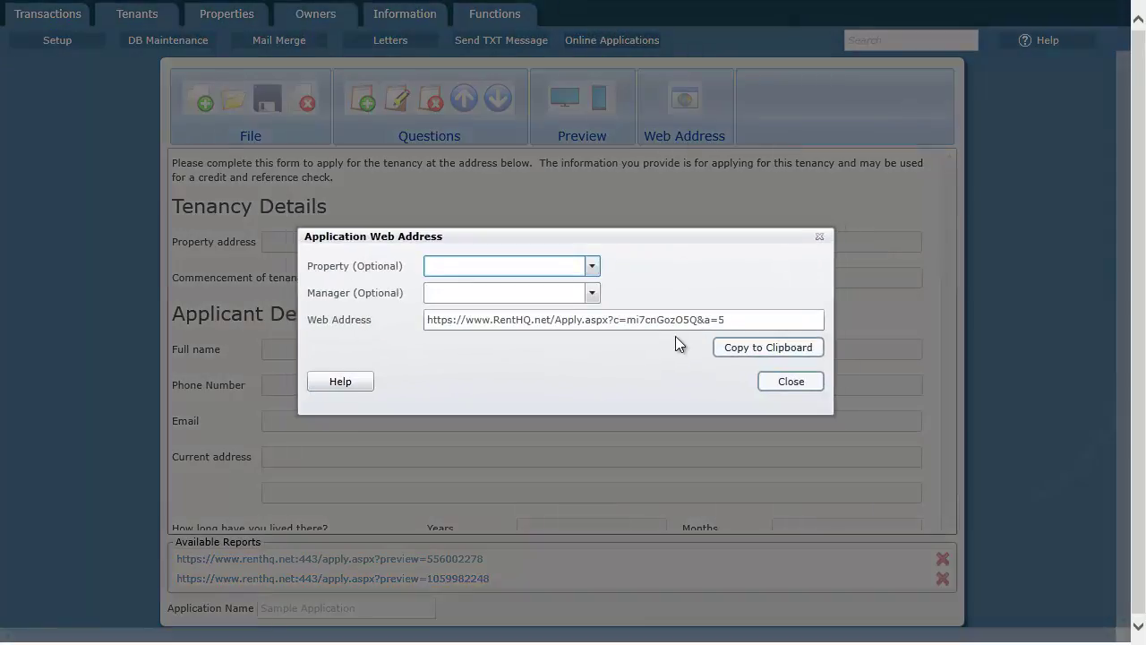
pyautogui.moveTo(433, 320); pyautogui.dragTo(747, 319)
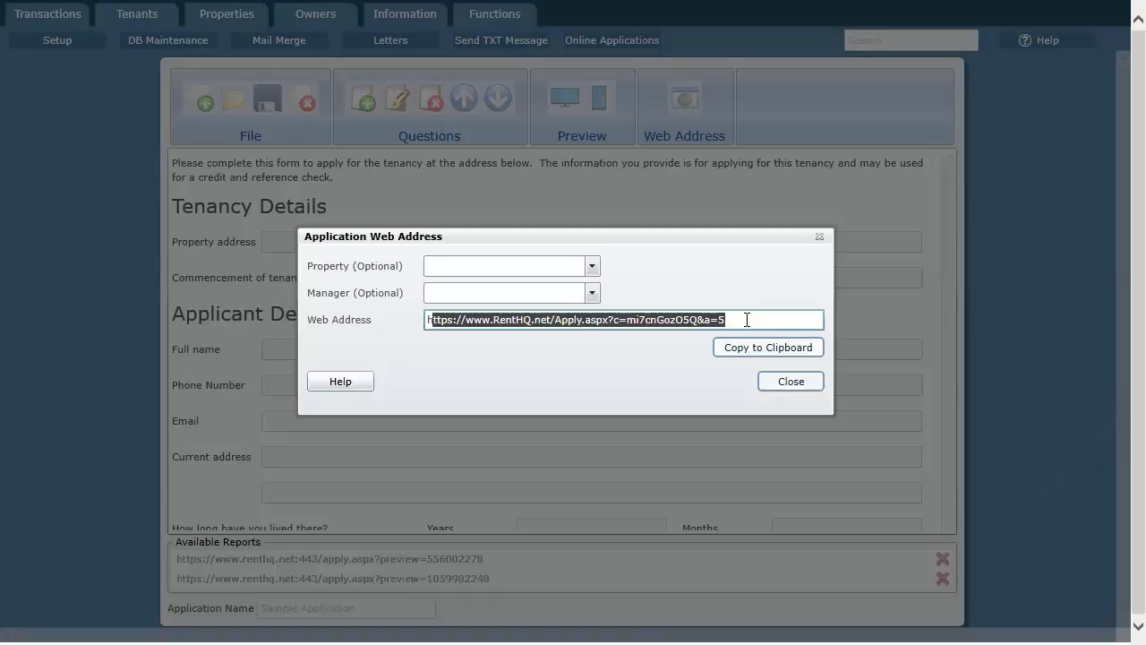
pyautogui.click(591, 266)
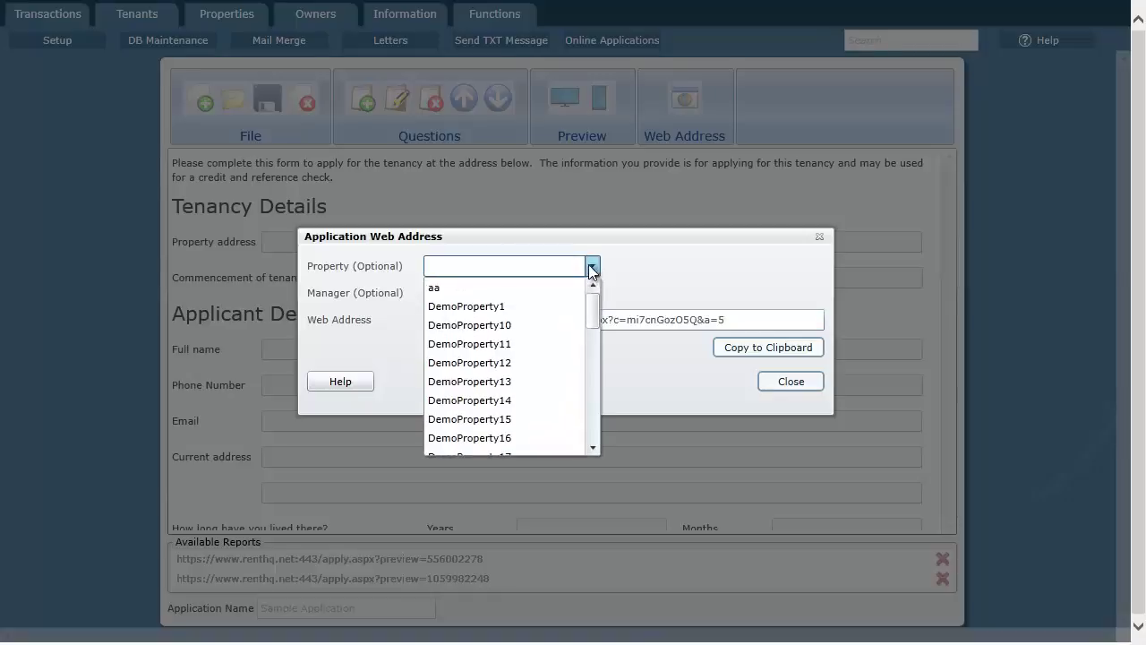
pyautogui.click(509, 307)
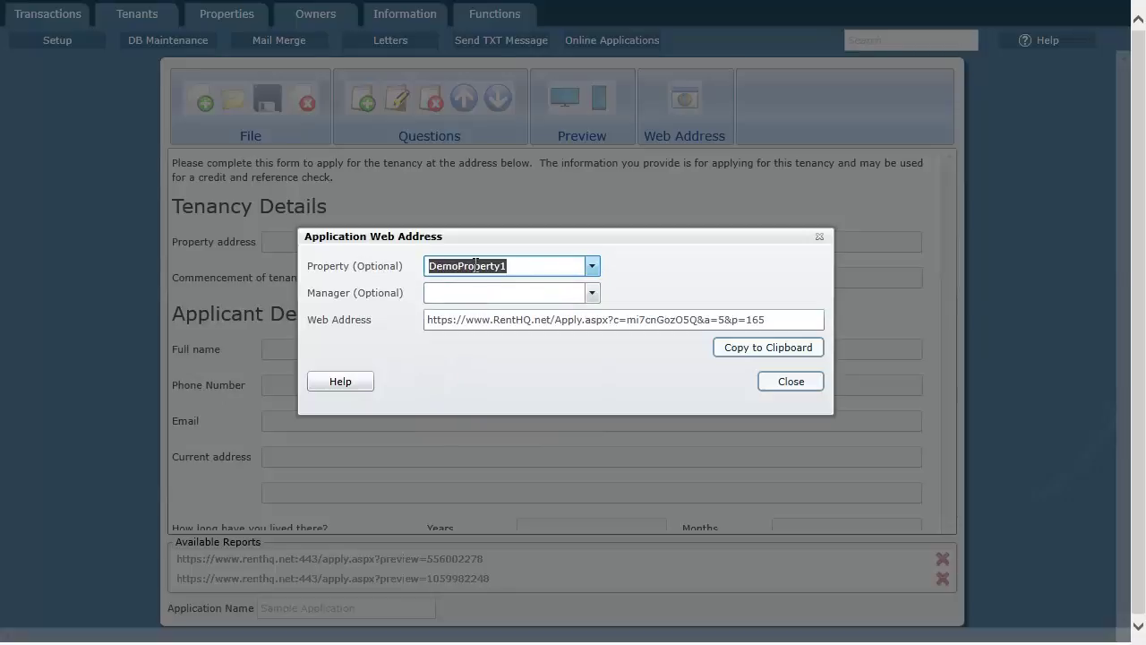
pyautogui.click(734, 319)
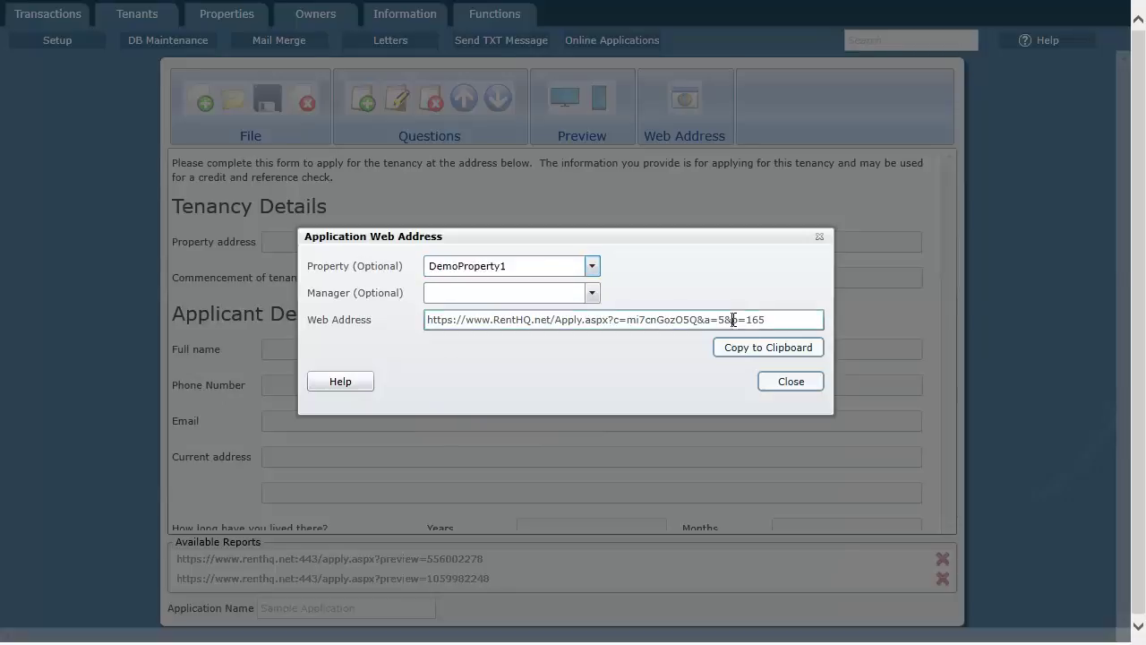
pyautogui.moveTo(733, 320); pyautogui.dragTo(779, 320)
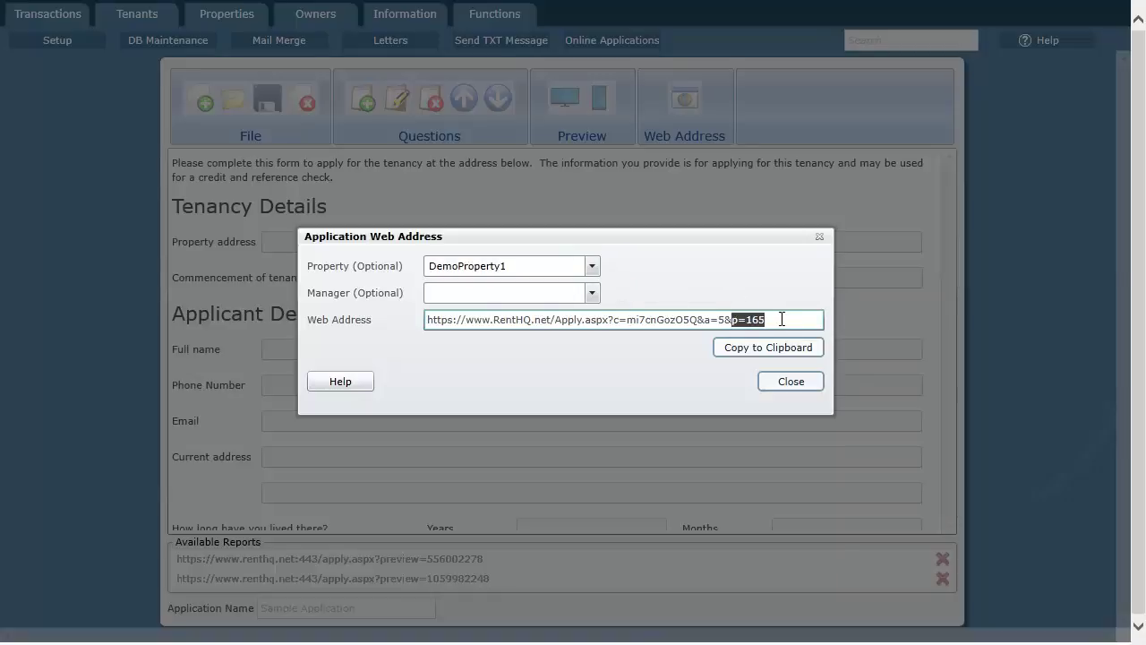
pyautogui.moveTo(788, 320); pyautogui.dragTo(396, 309)
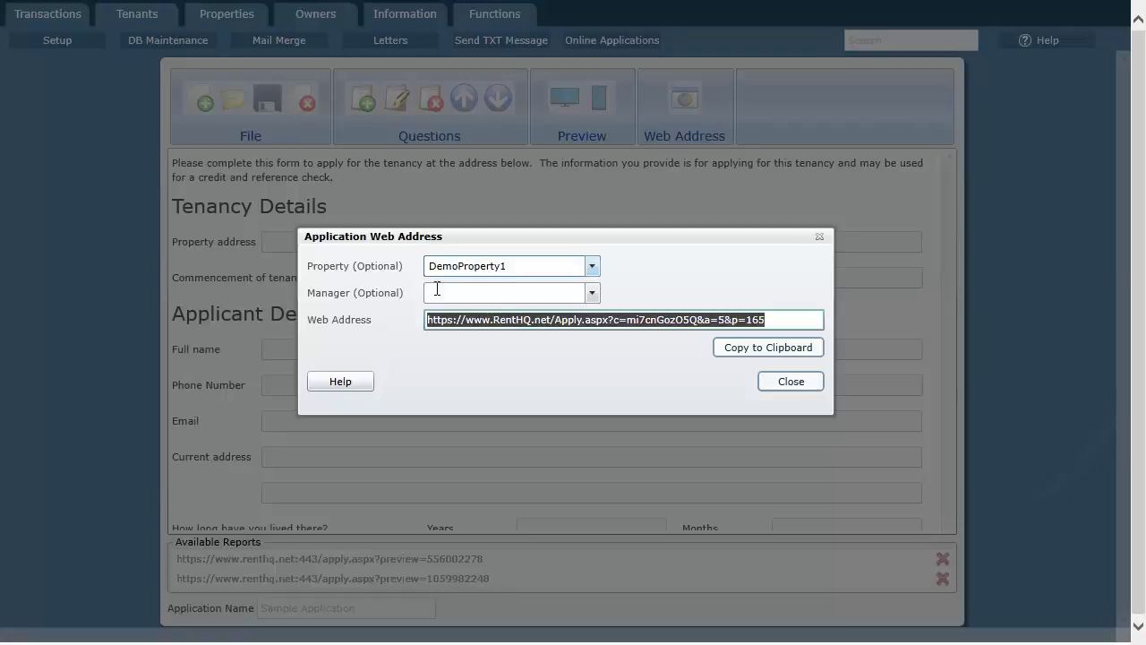
# Step: Try login2 as the manager in the application's web address and clear the manager choice again
pyautogui.click(592, 292)
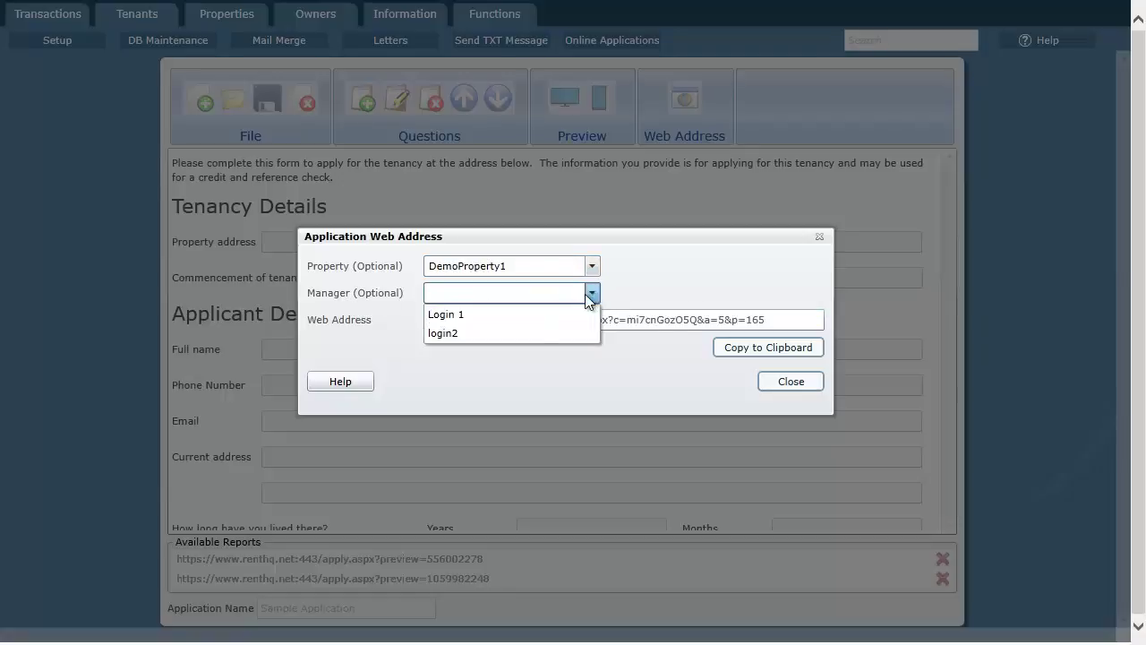
pyautogui.click(485, 333)
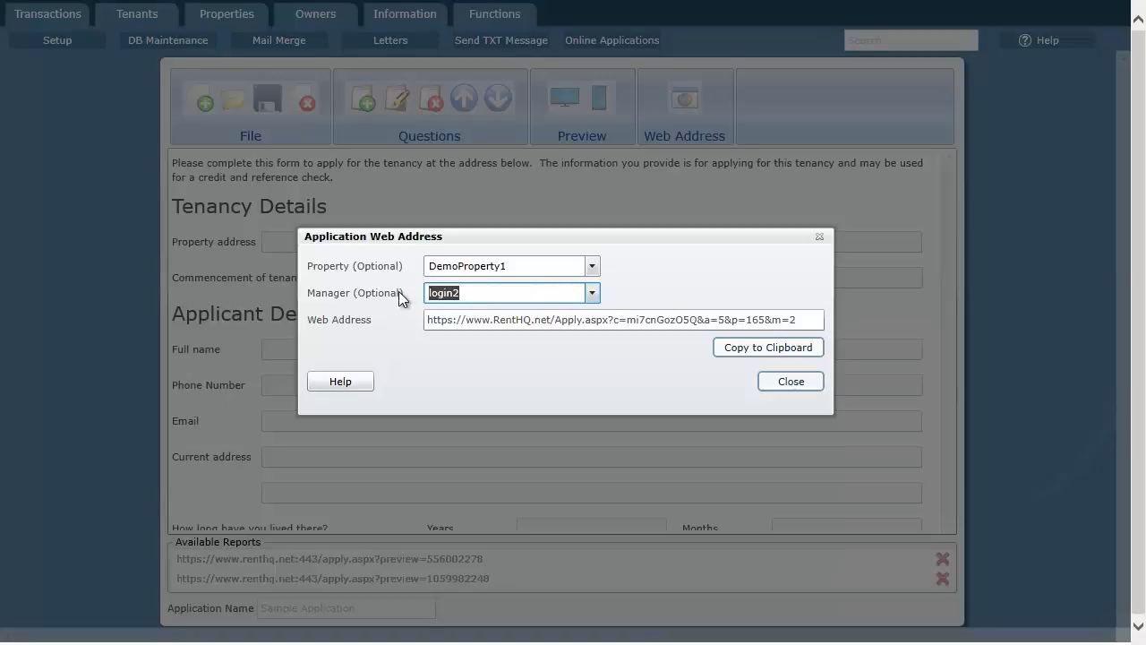
pyautogui.press('BackSpace')
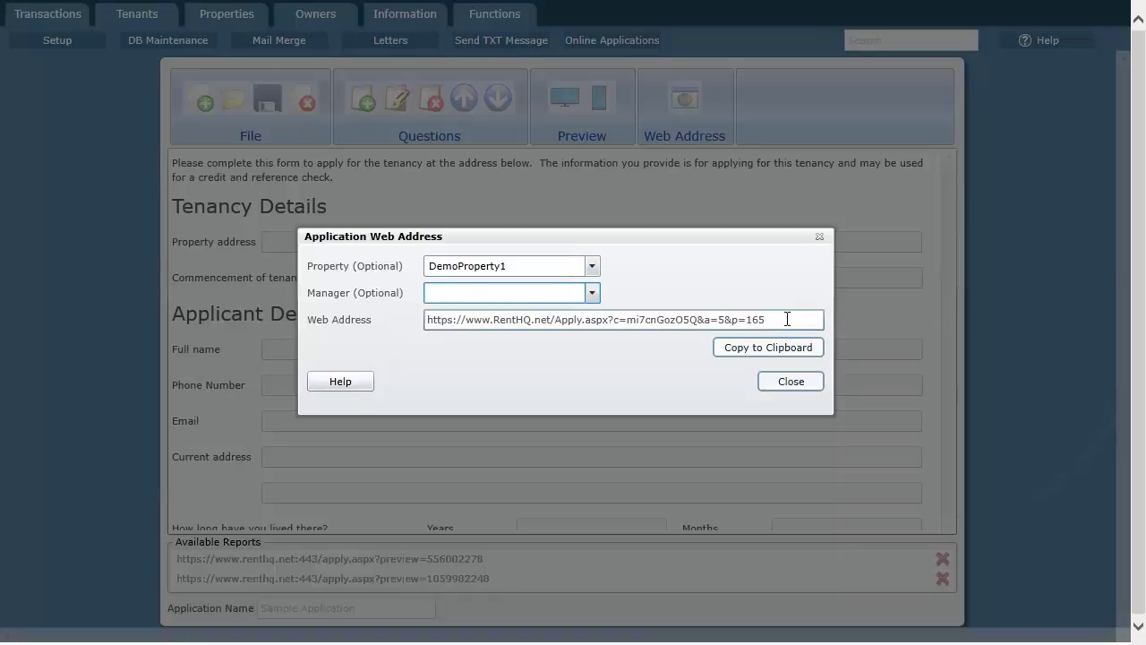
# Step: Copy the web address for DemoProperty1 to the clipboard
pyautogui.moveTo(784, 320); pyautogui.dragTo(426, 315)
pyautogui.rightClick(501, 322)
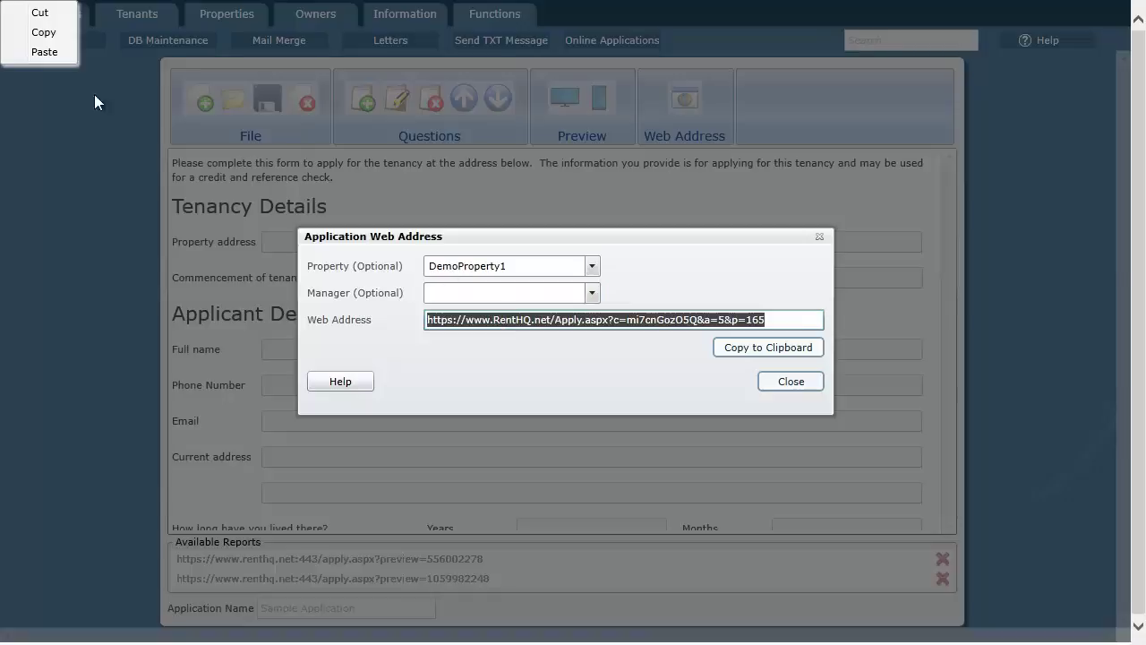
pyautogui.click(57, 39)
pyautogui.click(802, 346)
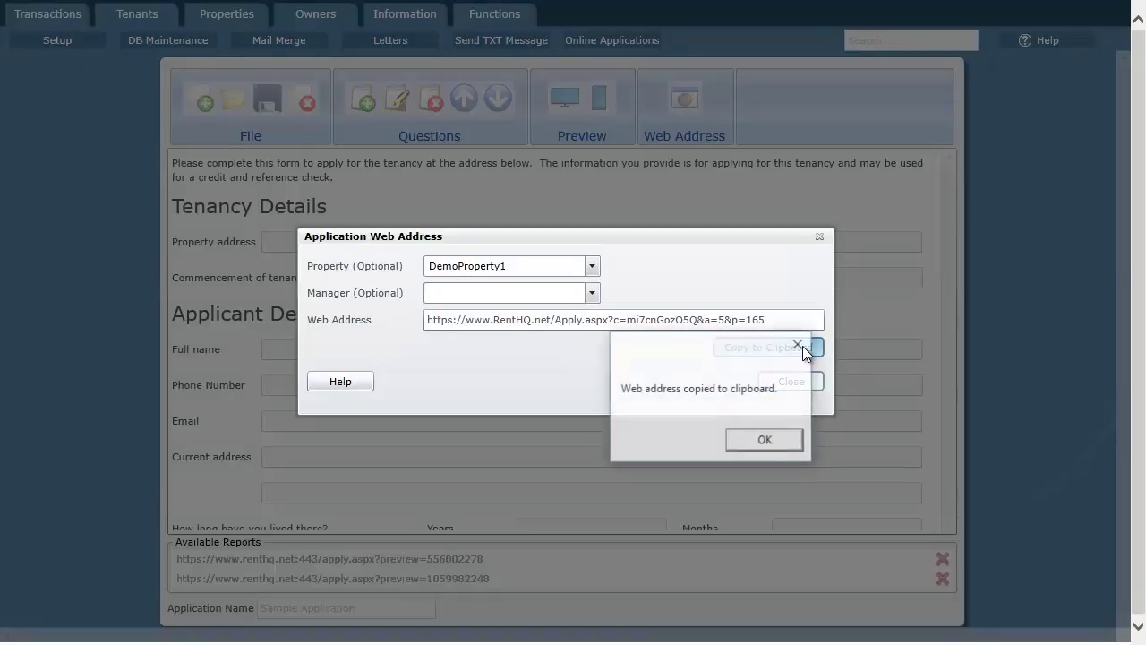
pyautogui.click(776, 438)
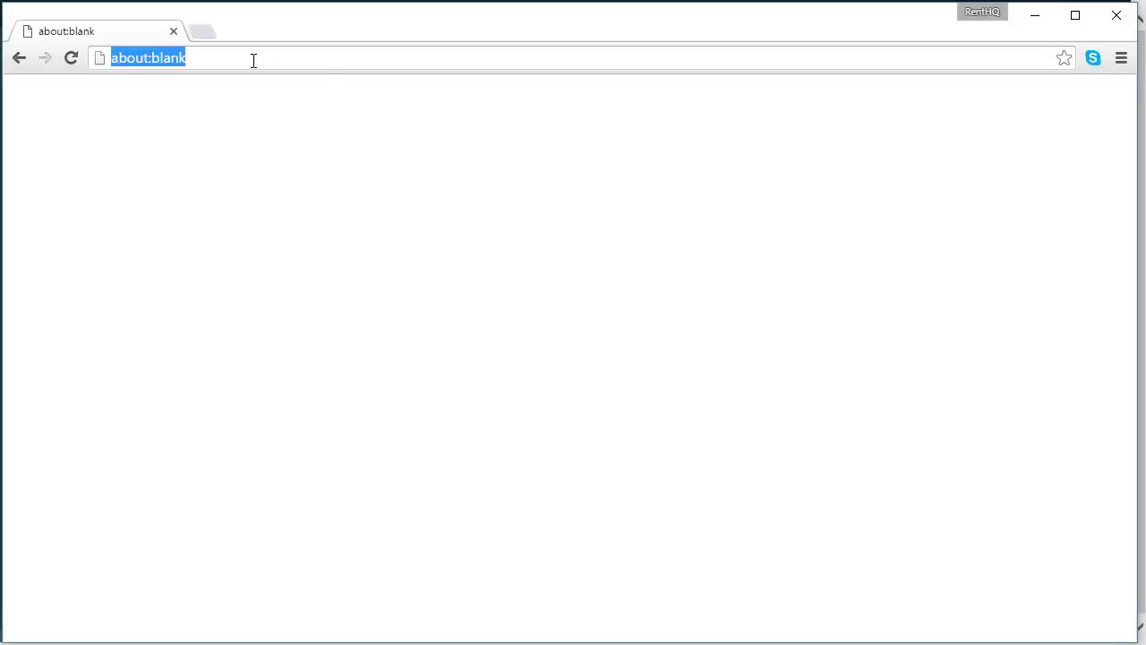
# Step: Switch to Chrome, load the copied web address and check the property address filled in on the tenancy application form
pyautogui.rightClick(252, 60)
pyautogui.click(321, 148)
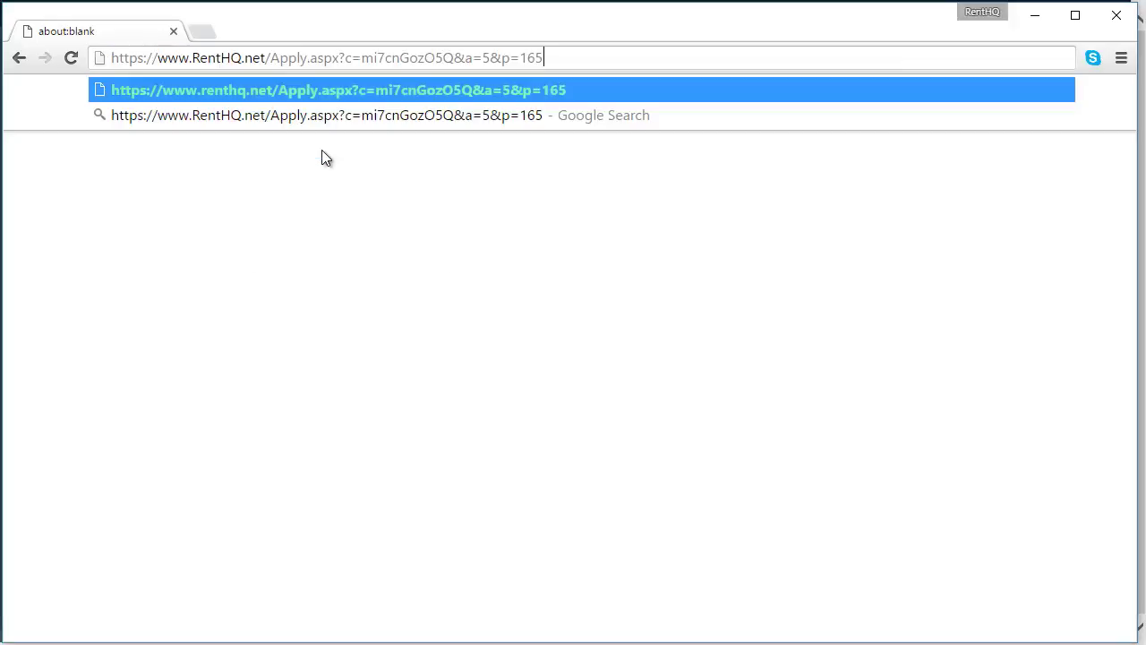
pyautogui.press('Return')
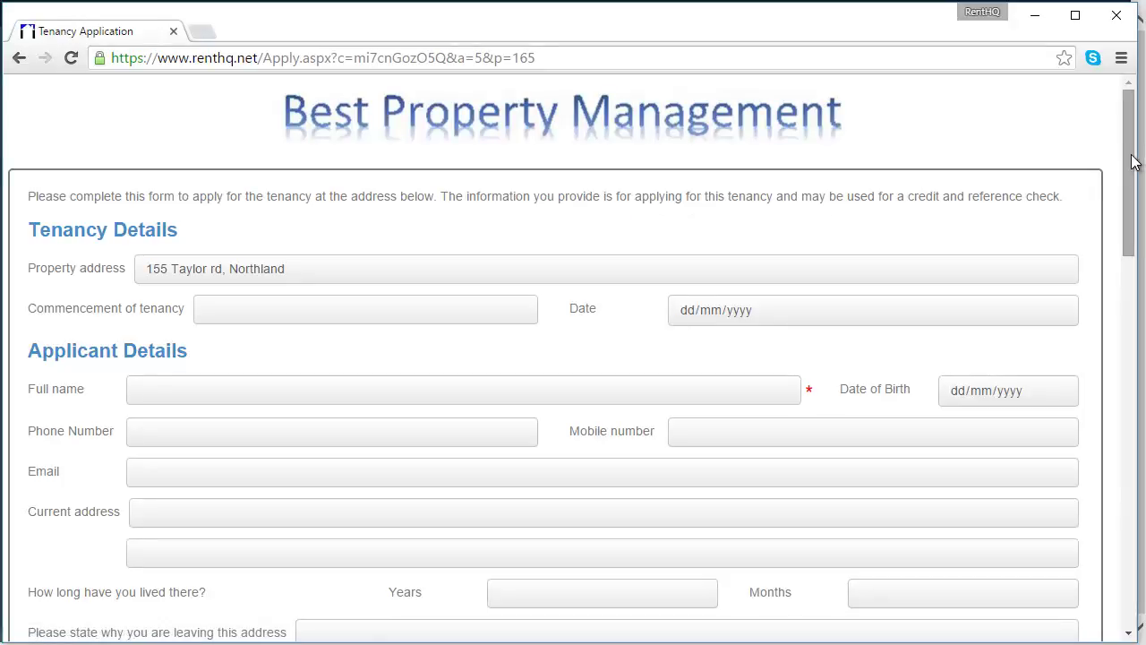
pyautogui.scroll(-3, 1133, 161)
pyautogui.scroll(2, 1128, 192)
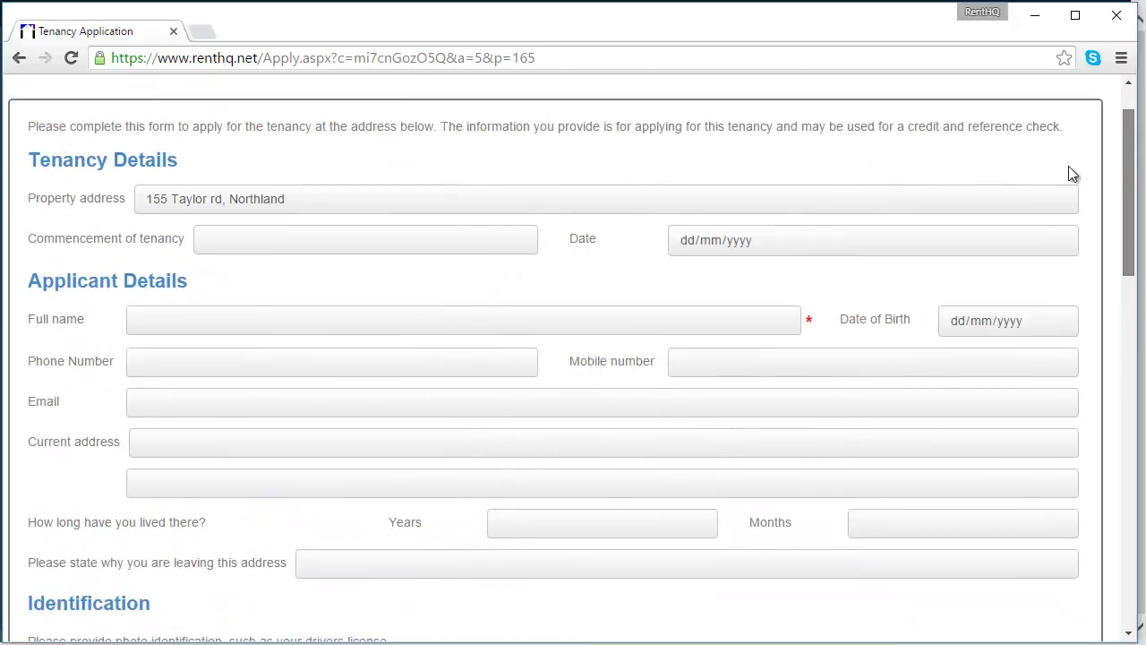
pyautogui.moveTo(289, 225); pyautogui.dragTo(109, 213)
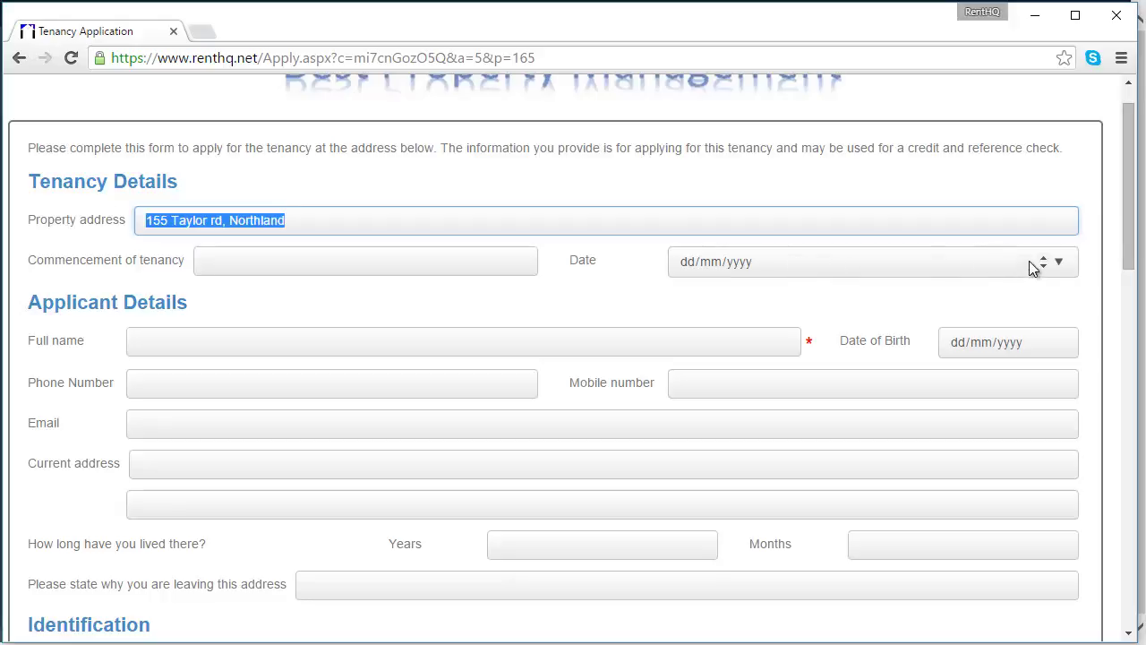
# Step: Set the date in Tenancy Details to 06/01/2016 and enter the applicant's full name
pyautogui.click(1059, 262)
pyautogui.click(792, 367)
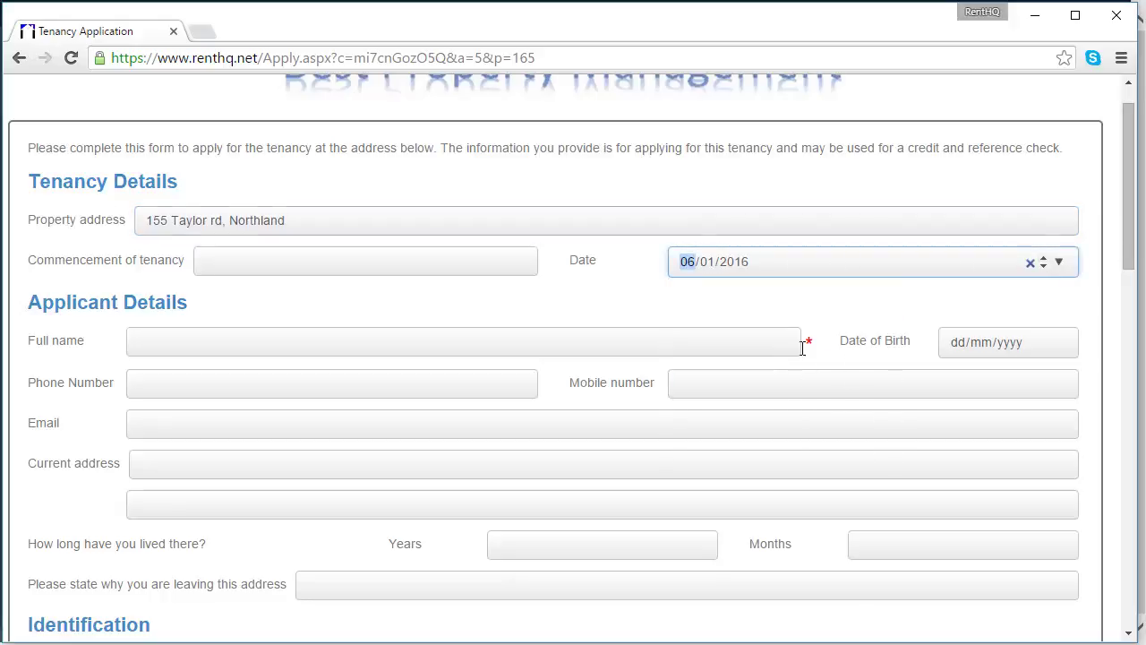
pyautogui.click(661, 338)
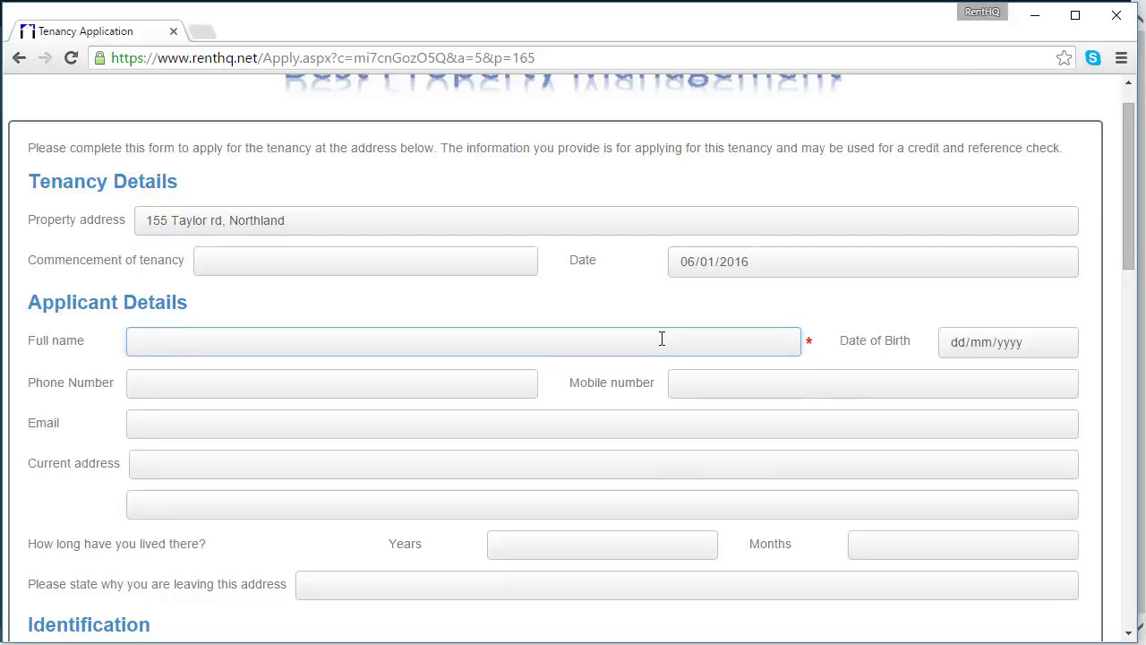
pyautogui.write('Demo Tenant')
# Step: Fill in the applicant's phone number, mobile number and email, and submit the application
pyautogui.click(412, 385)
pyautogui.write('111111')
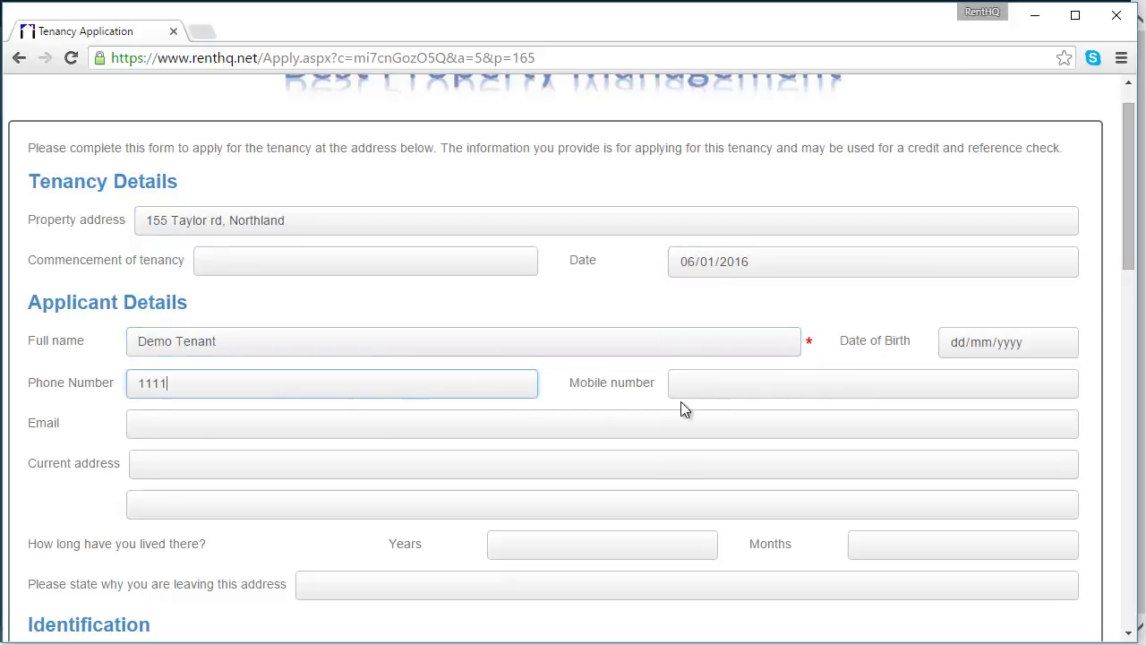
pyautogui.click(735, 379)
pyautogui.write('22222')
pyautogui.click(508, 430)
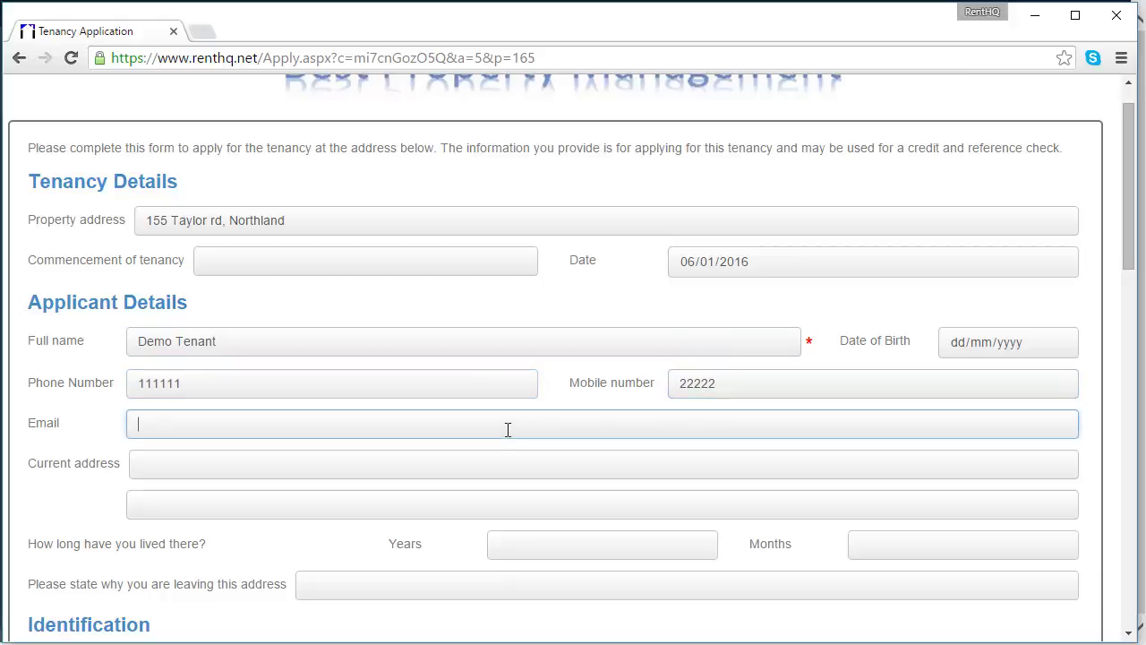
pyautogui.write('aaa@ggg.com')
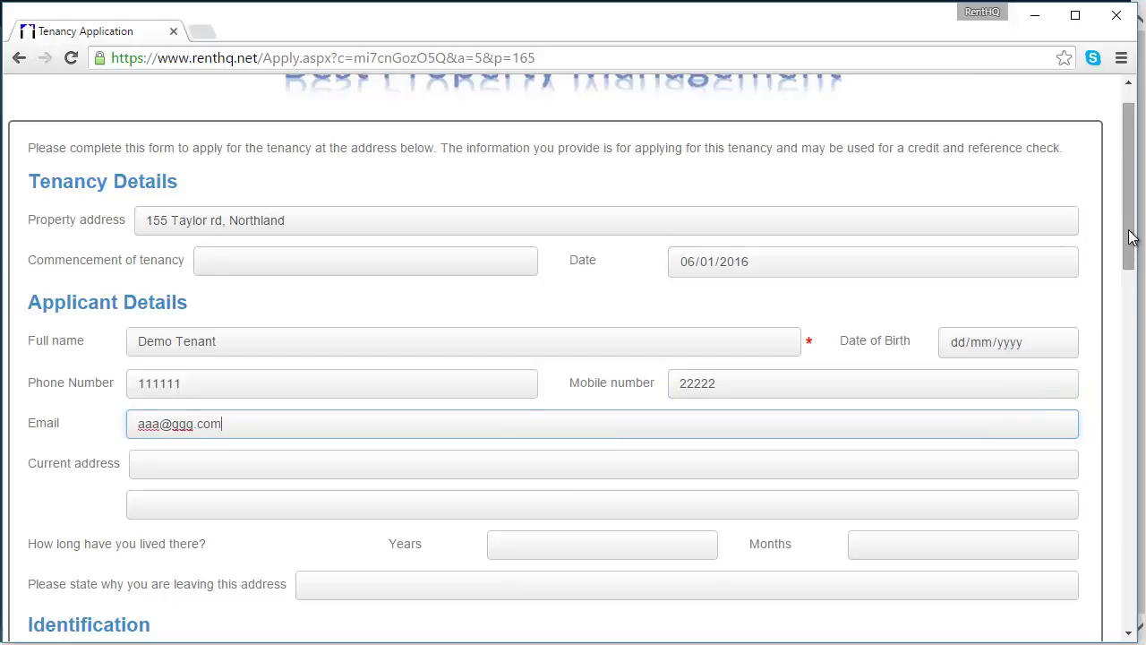
pyautogui.moveTo(1132, 236); pyautogui.dragTo(1115, 617)
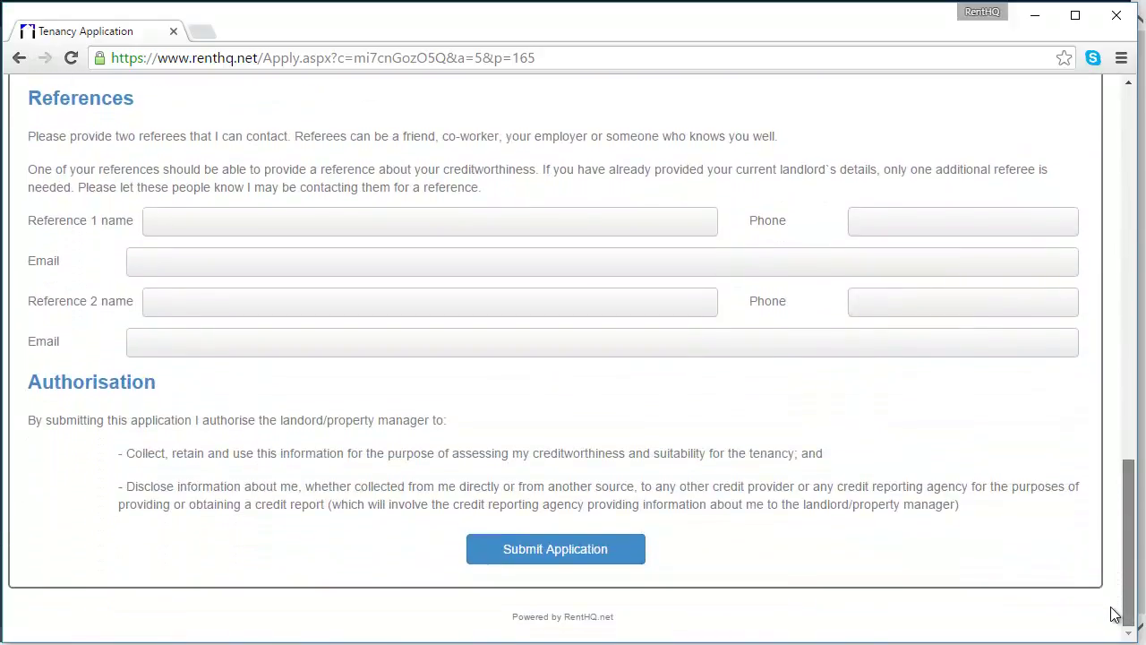
pyautogui.click(547, 552)
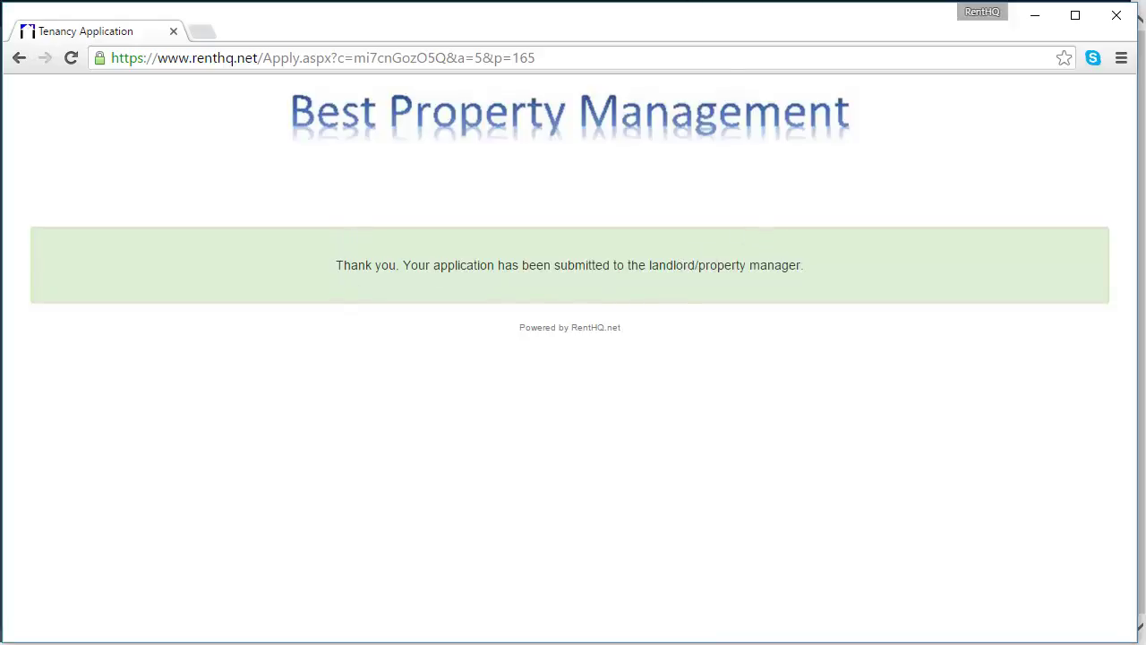
# Step: Switch back to RentHQ, close the application web address dialog and open the tenant Prospects list
pyautogui.hotkey('alt', 'Tab')
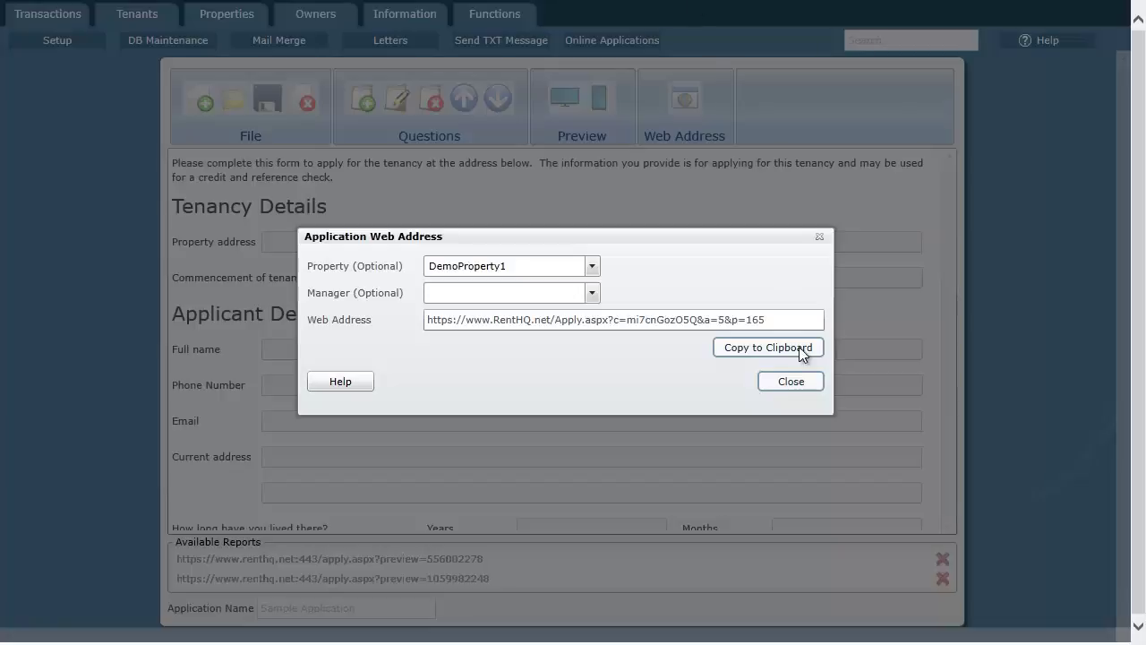
pyautogui.click(807, 380)
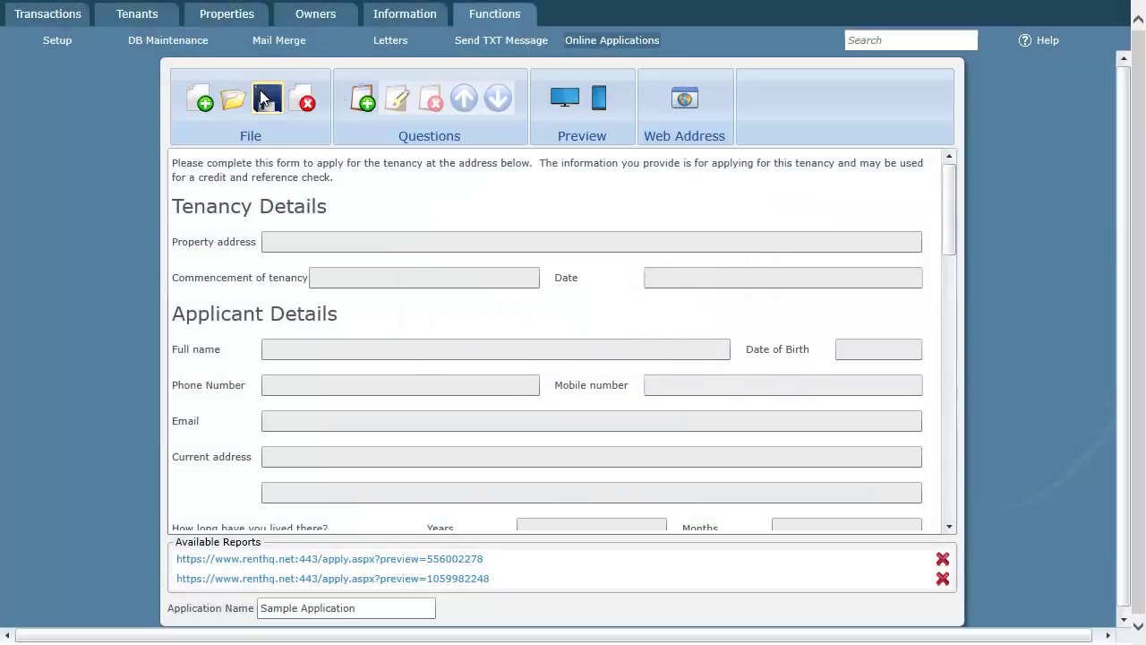
pyautogui.click(135, 22)
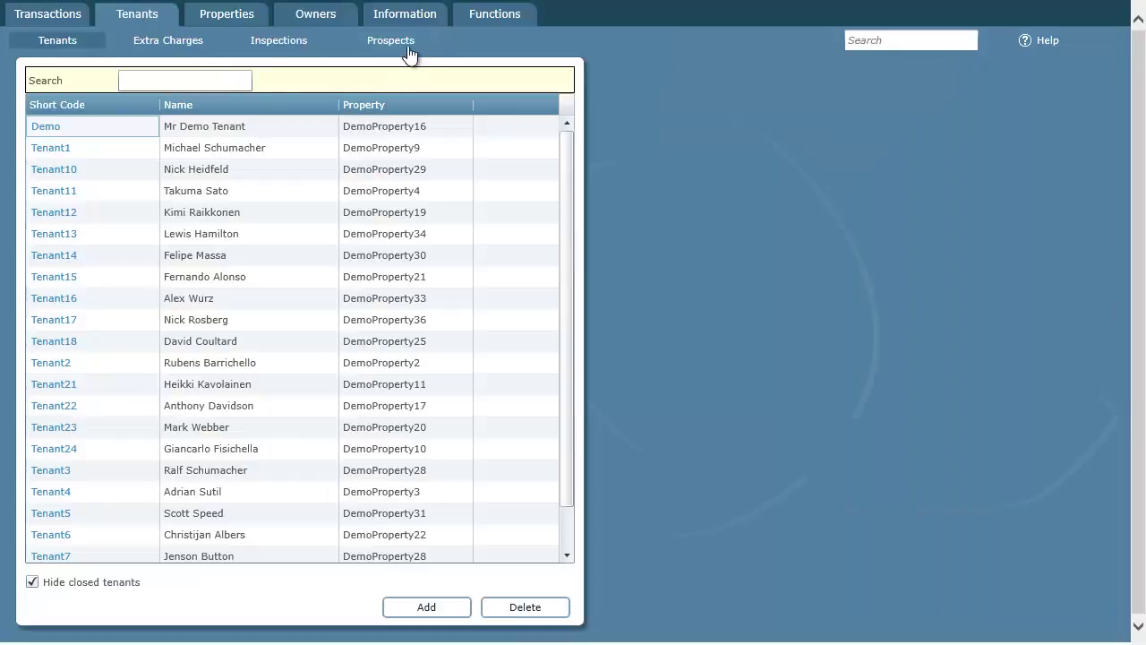
pyautogui.click(391, 41)
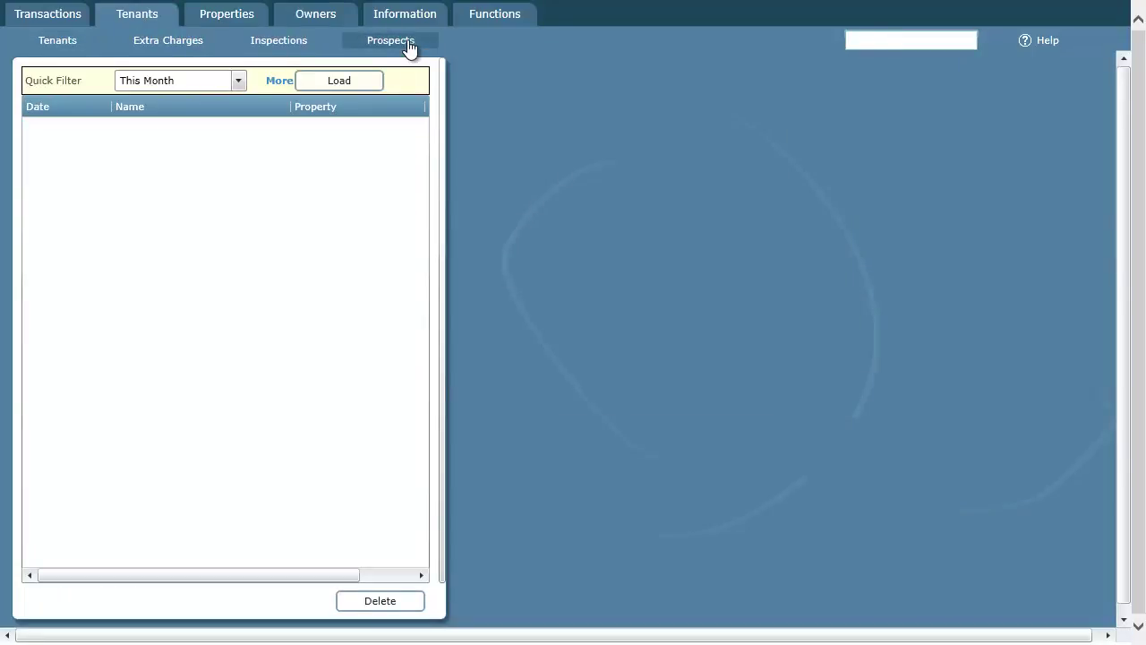
# Step: Filter the prospects to the last 7 days and open the DemoProperty1 application to check its phone, mobile and email details
pyautogui.click(238, 82)
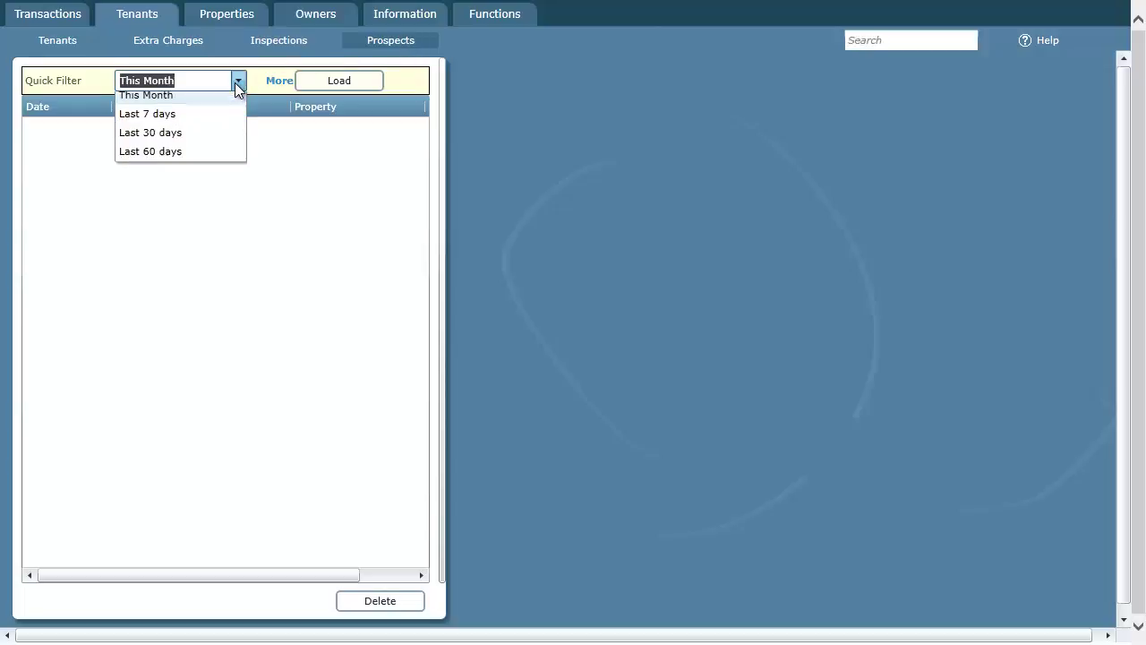
pyautogui.click(166, 125)
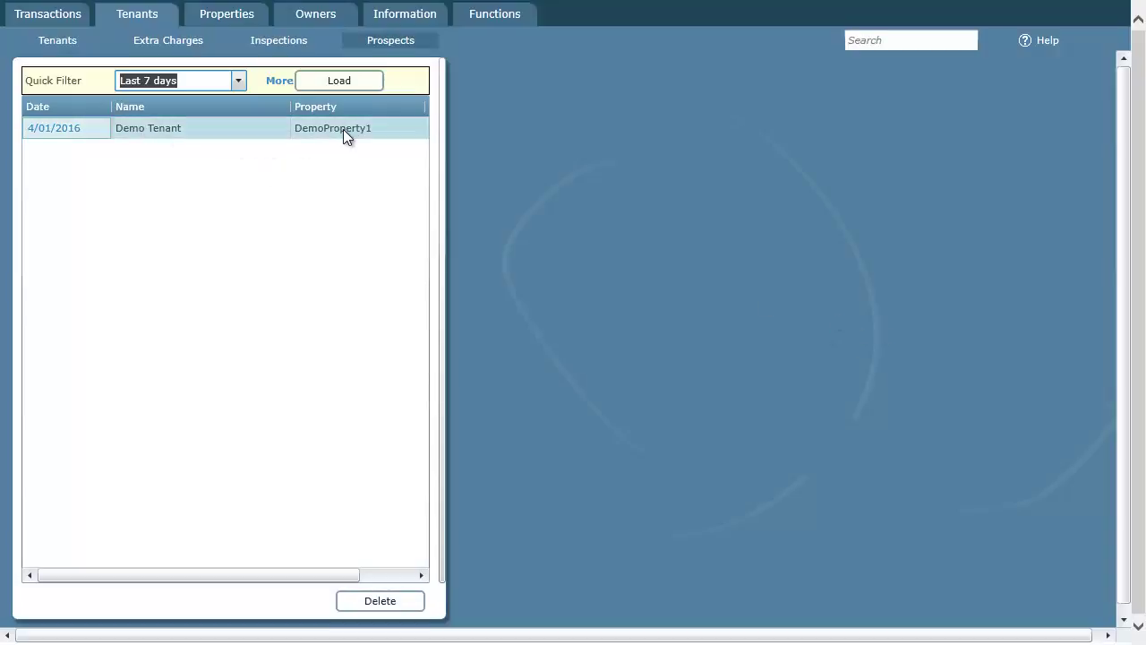
pyautogui.click(58, 131)
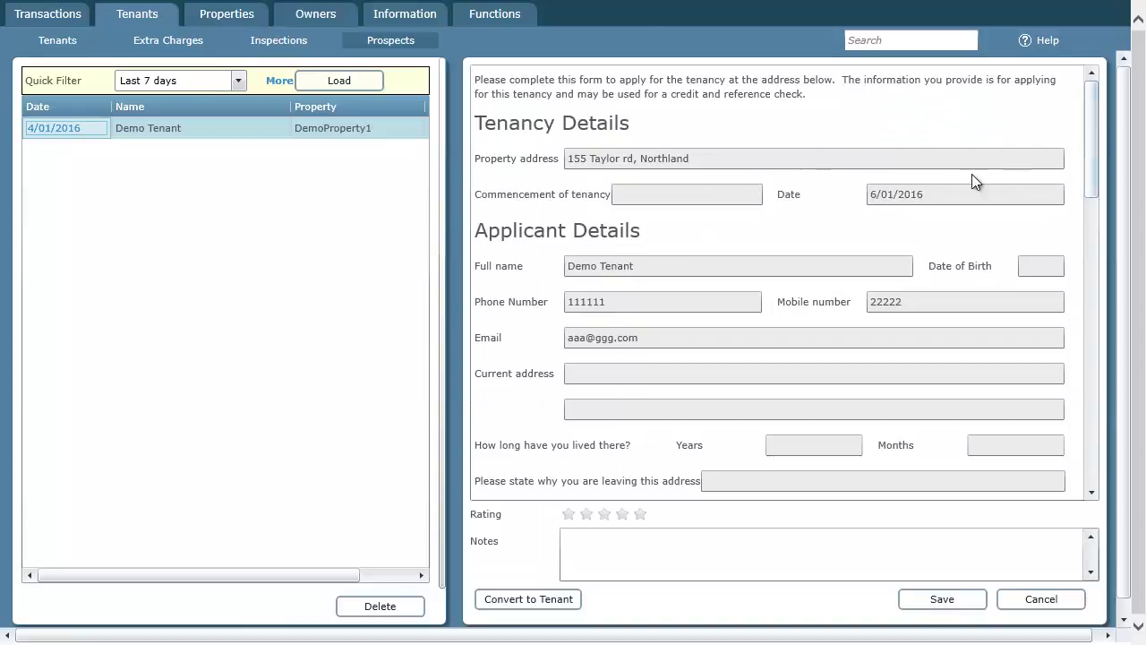
pyautogui.click(632, 302)
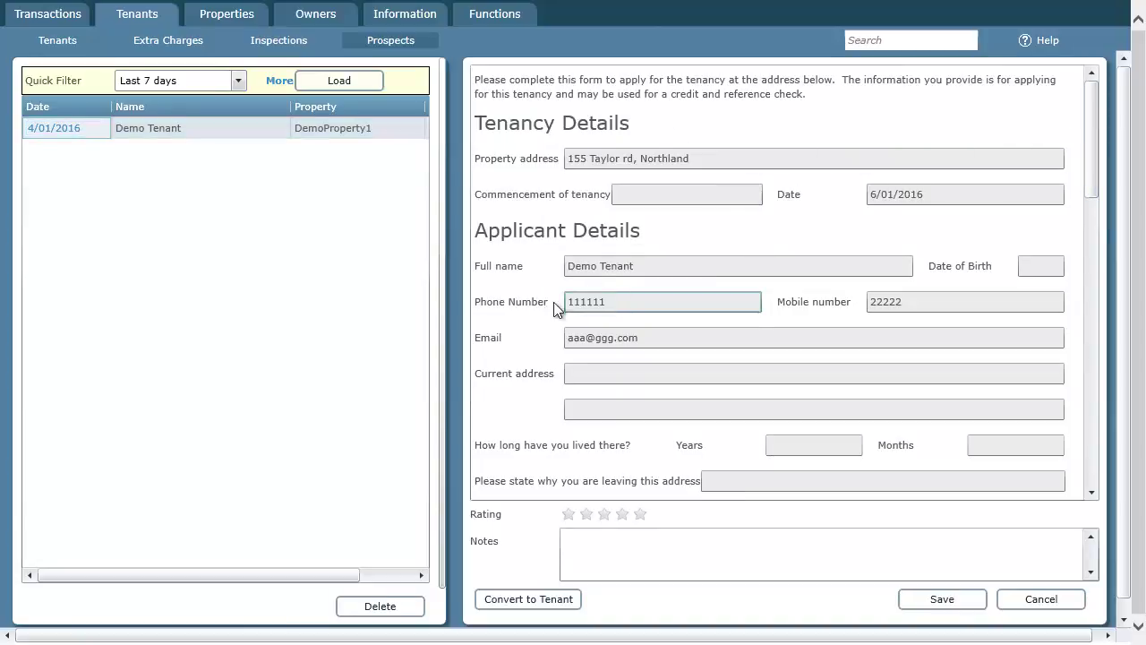
pyautogui.moveTo(554, 303); pyautogui.dragTo(521, 302)
pyautogui.moveTo(937, 303); pyautogui.dragTo(773, 298)
pyautogui.moveTo(660, 341); pyautogui.dragTo(522, 334)
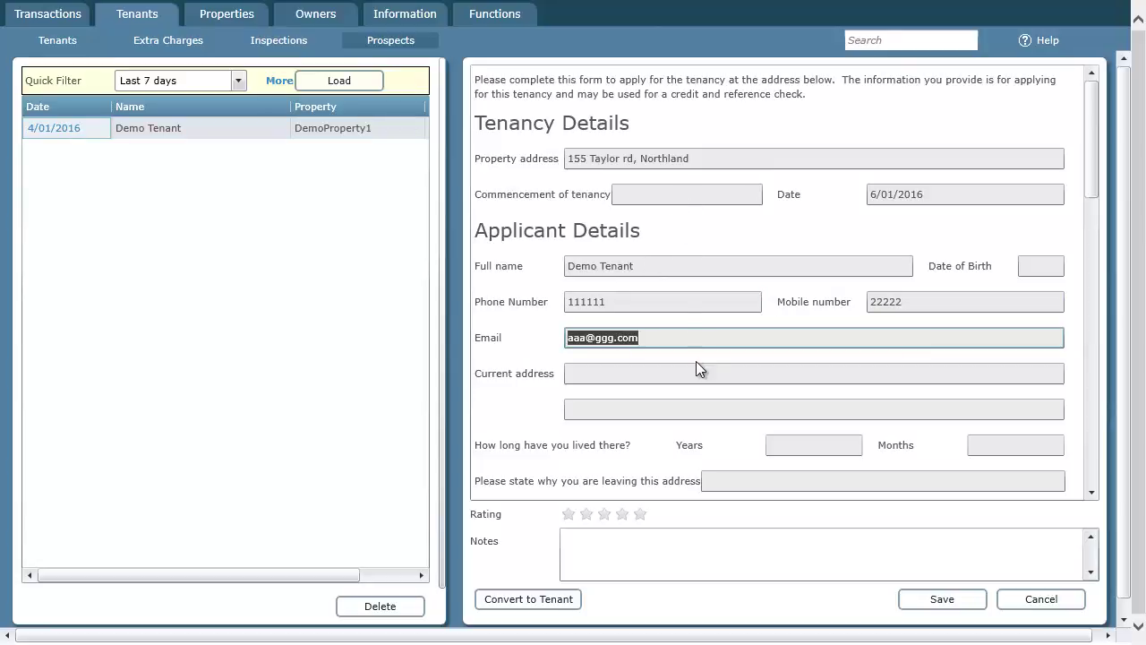
# Step: Rate the prospect four stars, add the note "Credit check good, landlord reference ok." and save the record
pyautogui.click(622, 516)
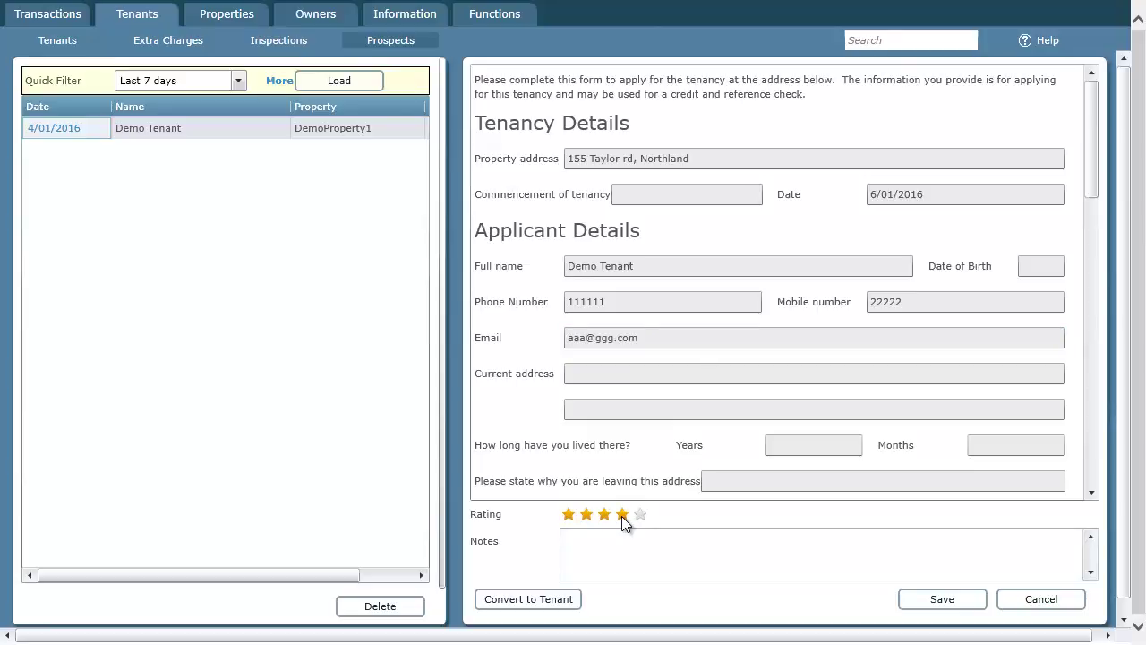
pyautogui.click(639, 546)
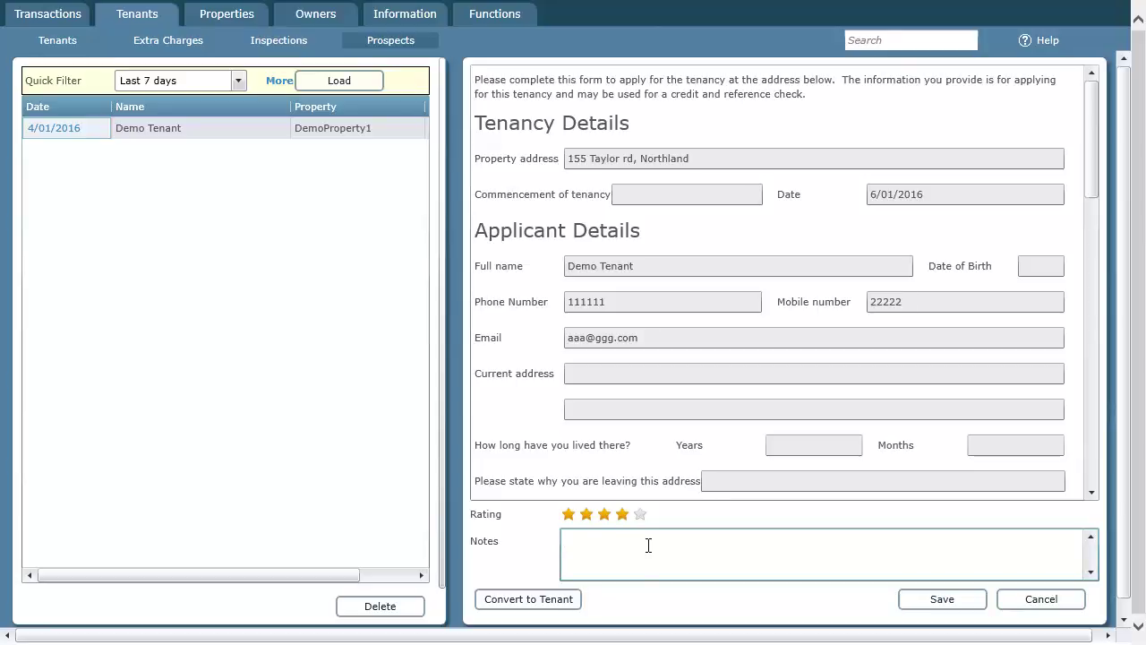
pyautogui.write('Credit check good, landlord reference o')
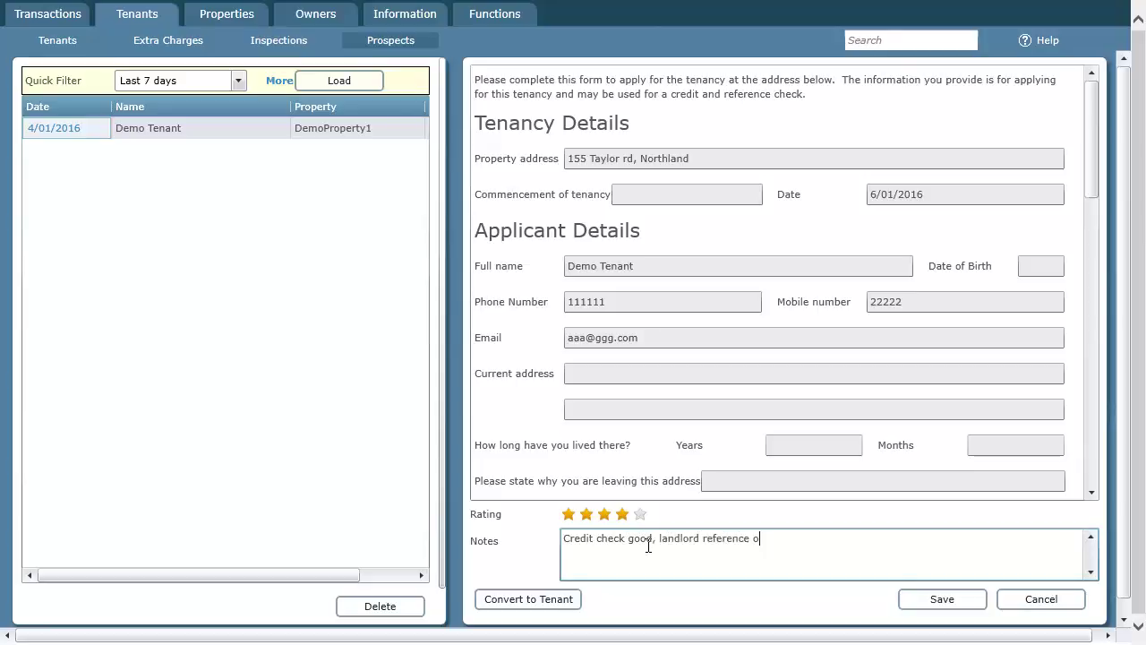
pyautogui.write('k.')
pyautogui.click(952, 602)
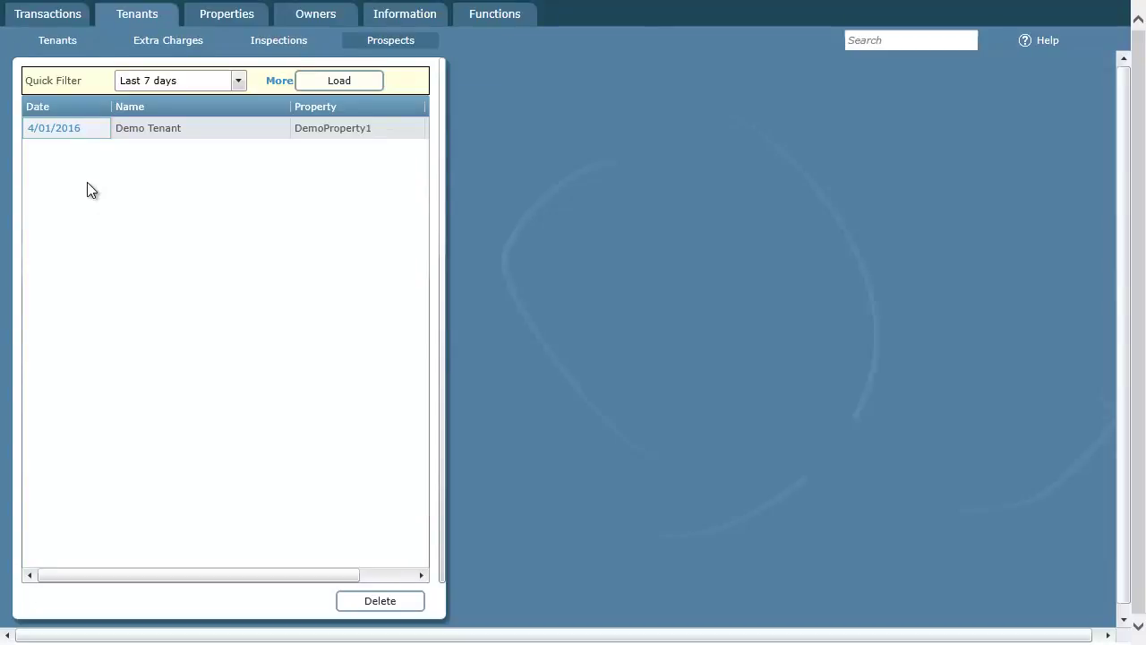
# Step: Reopen the DemoProperty1 prospect and convert it to a tenant, checking the full name carried over
pyautogui.click(70, 132)
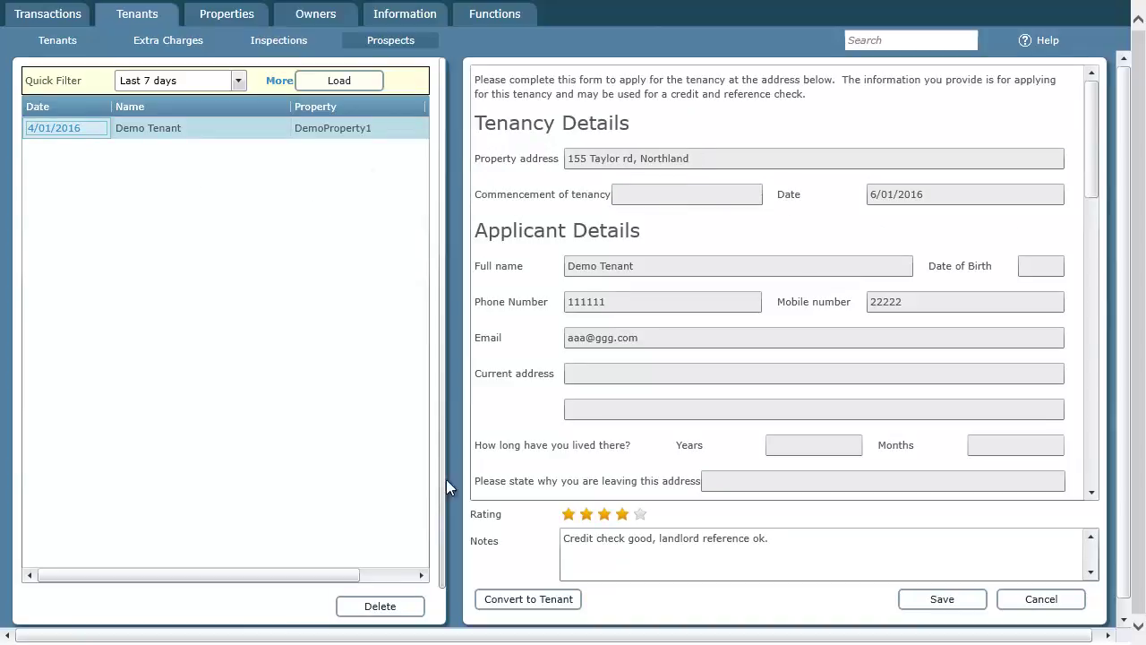
pyautogui.click(532, 599)
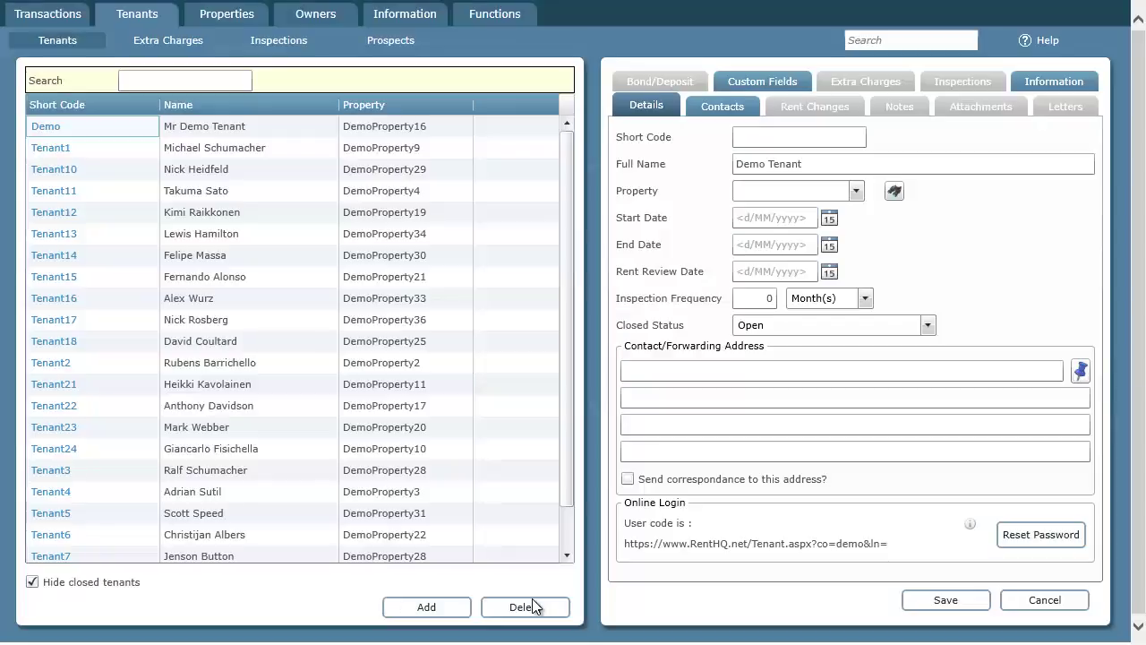
pyautogui.moveTo(829, 163); pyautogui.dragTo(692, 169)
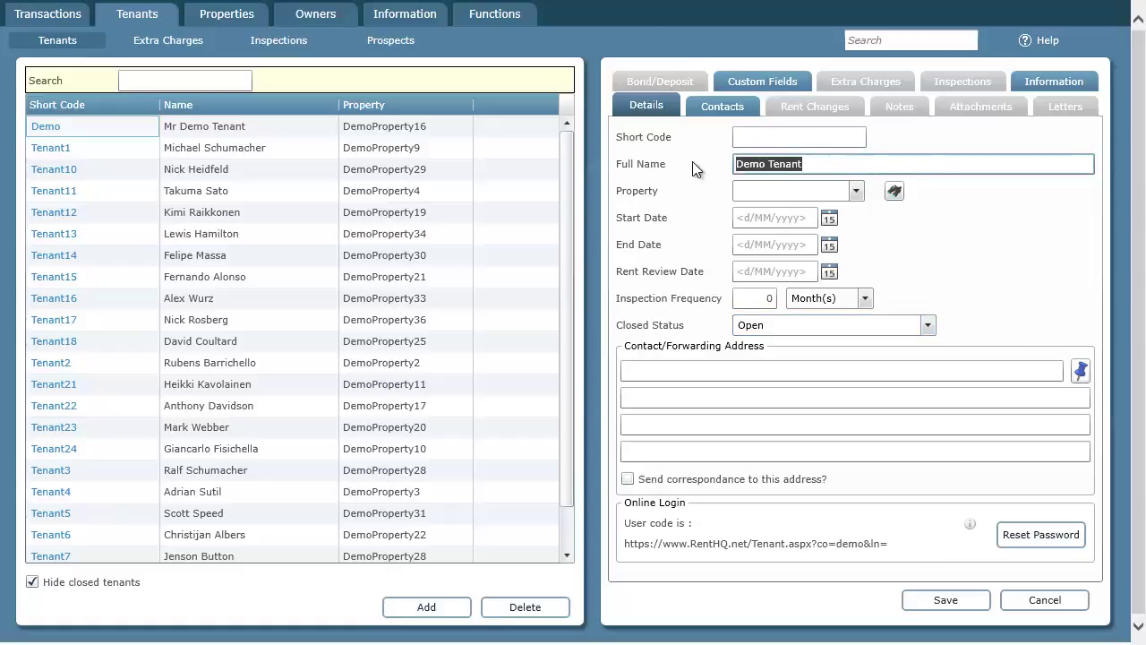
# Step: Check the home phone, mobile and email carried over to the new tenant's contacts
pyautogui.click(737, 107)
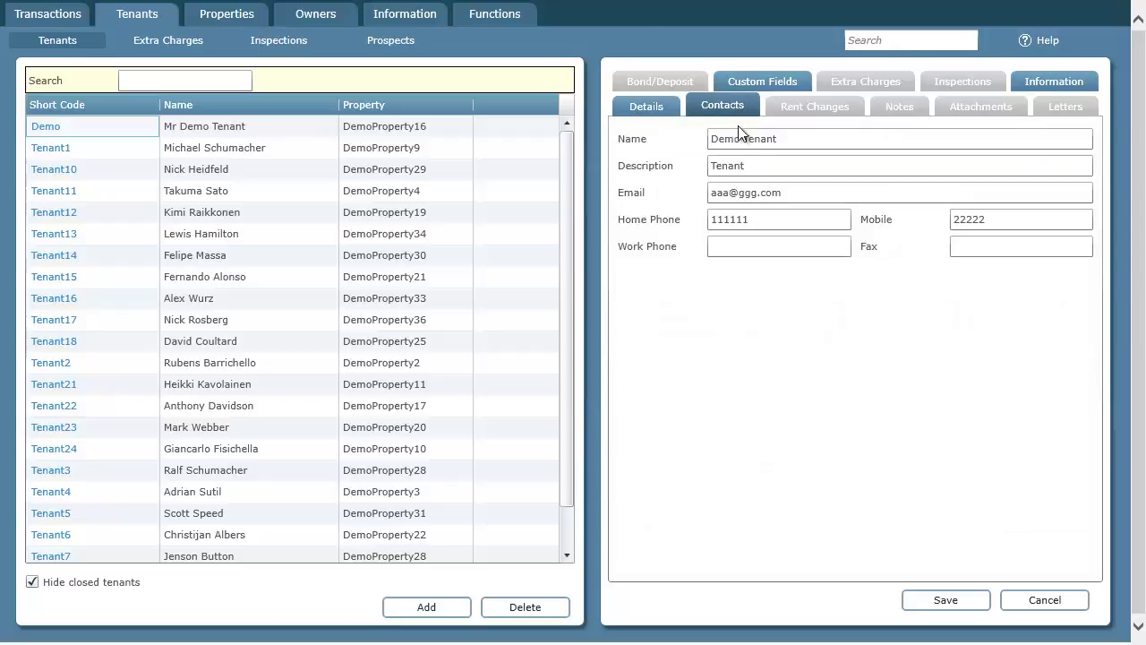
pyautogui.doubleClick(751, 219)
pyautogui.doubleClick(1019, 219)
pyautogui.click(808, 190)
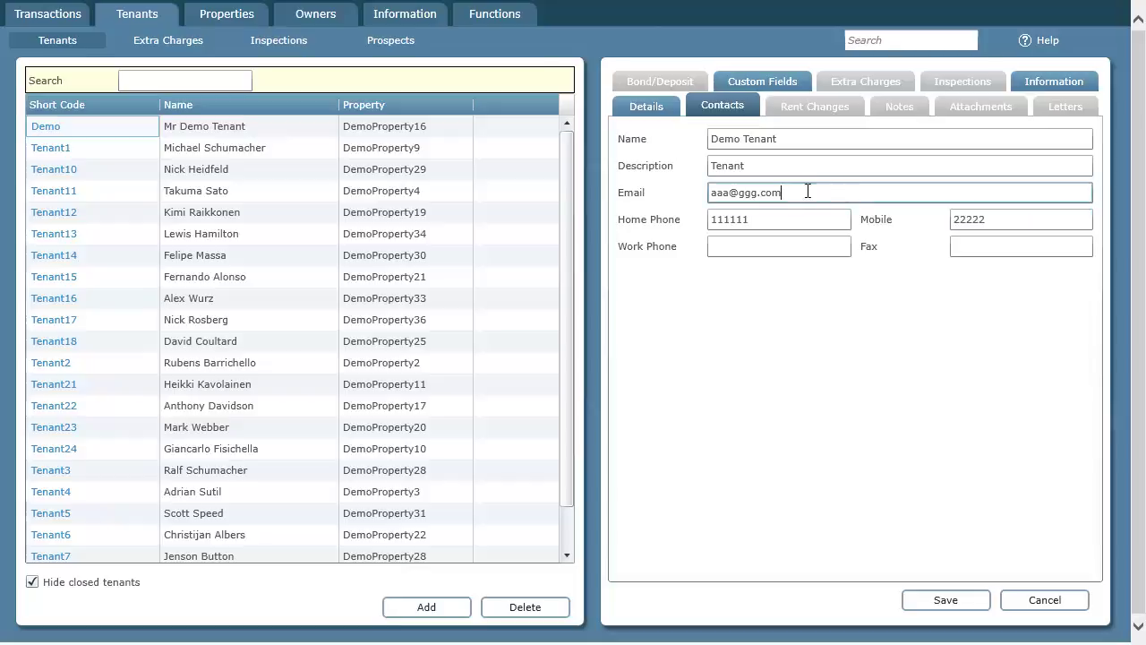
pyautogui.moveTo(808, 190); pyautogui.dragTo(634, 193)
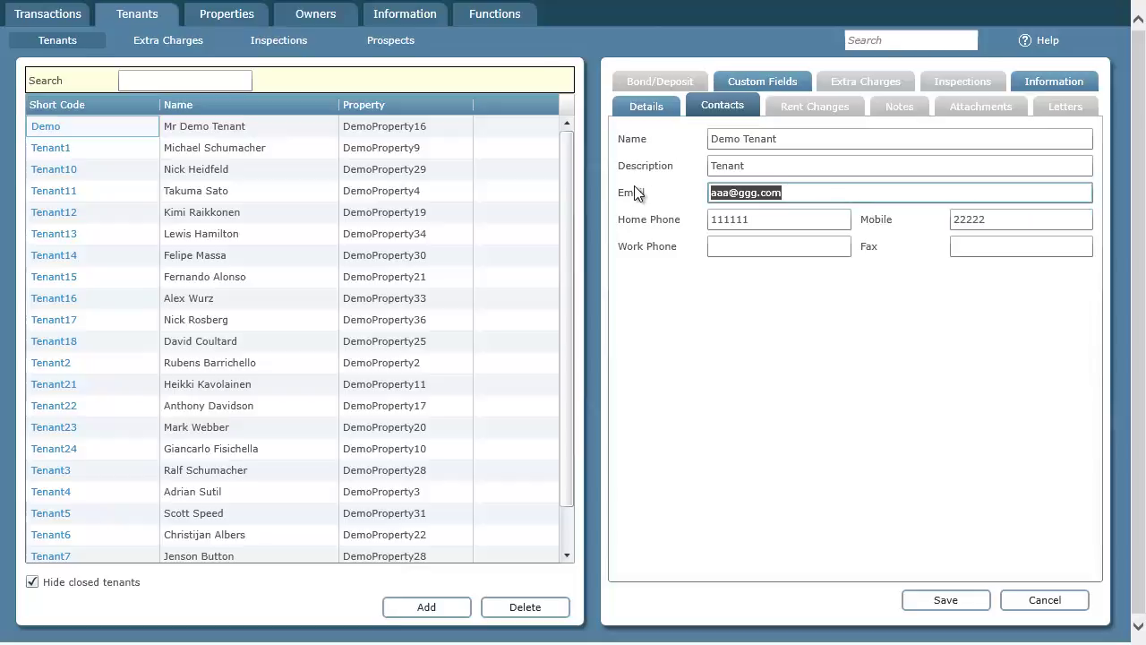
# Step: Assign DemoProperty11 to the new tenant in the details and set the start date to 5/01/2016
pyautogui.click(649, 108)
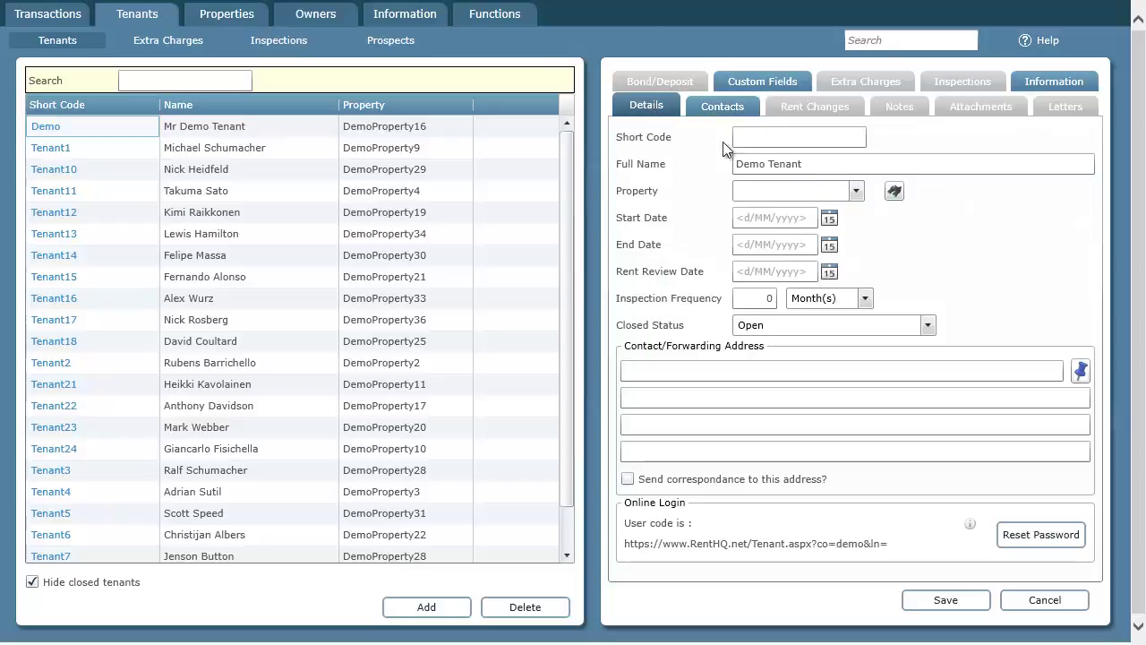
pyautogui.click(858, 190)
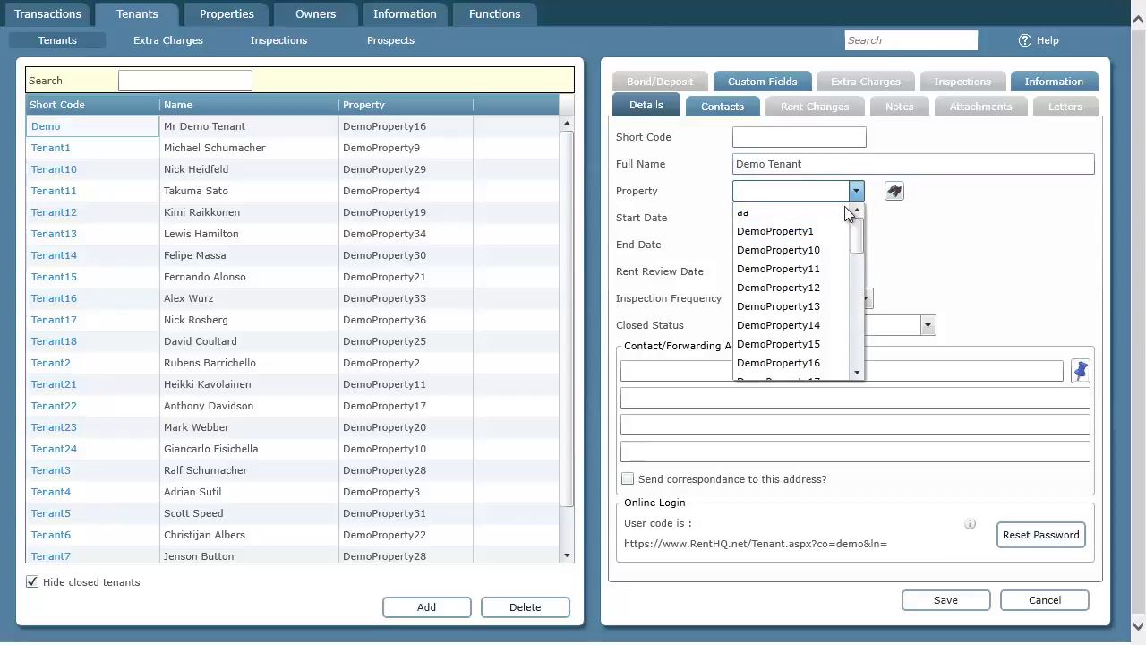
pyautogui.click(777, 269)
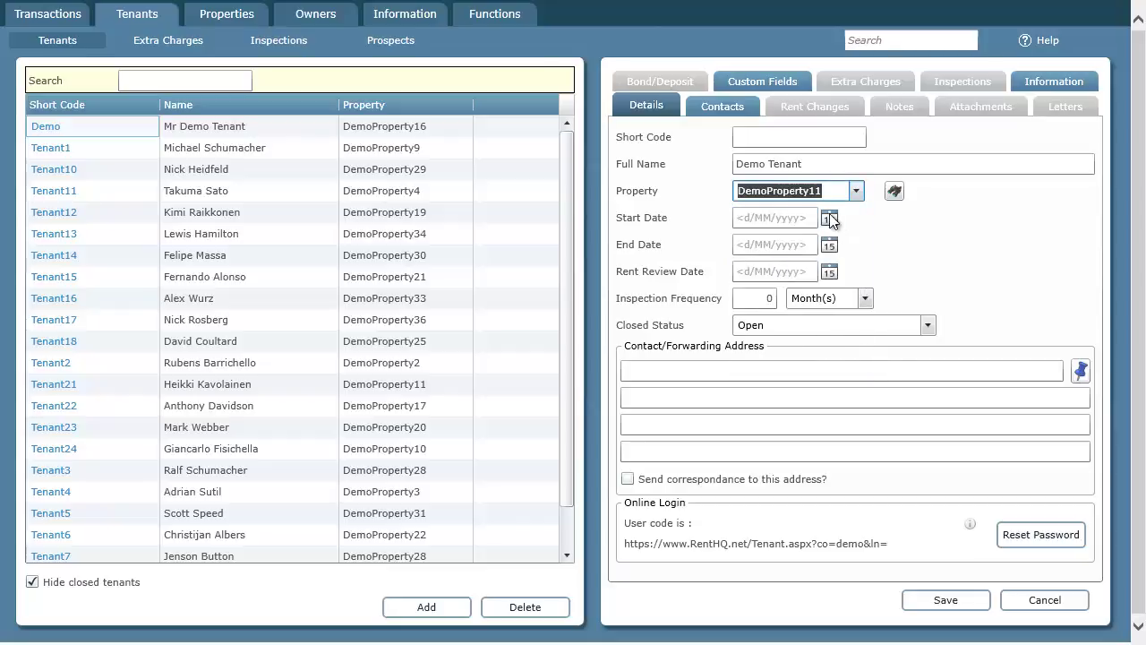
pyautogui.click(829, 219)
pyautogui.click(792, 296)
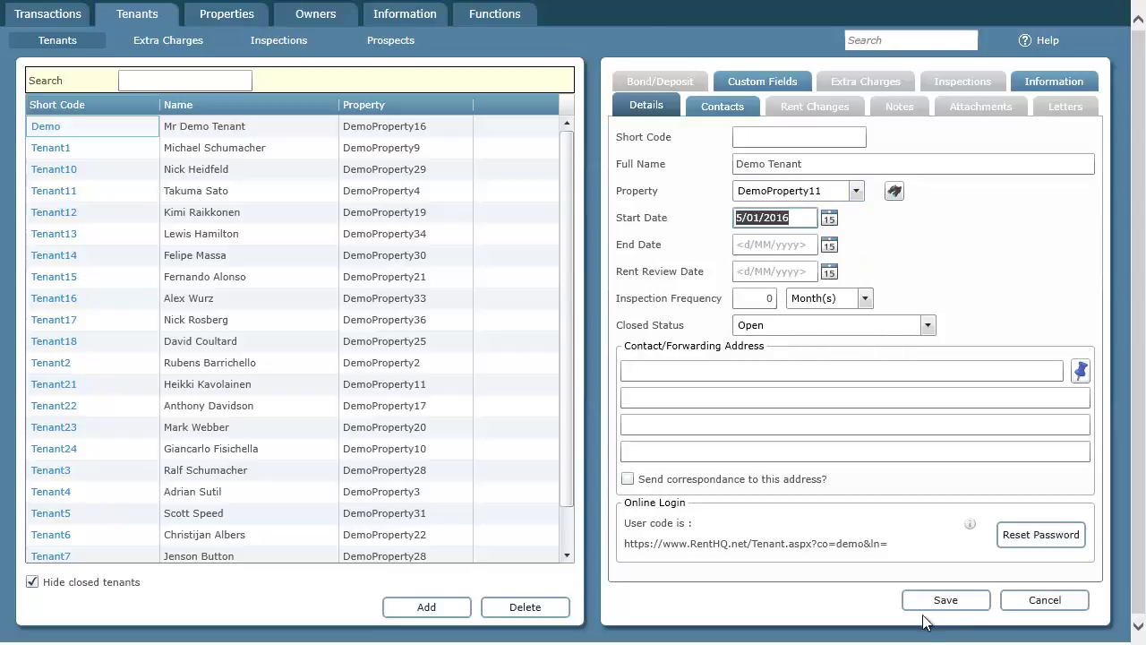
# Step: Set the short code to sdd and save the new tenant with an initial rent amount of 1
pyautogui.click(951, 602)
pyautogui.click(739, 434)
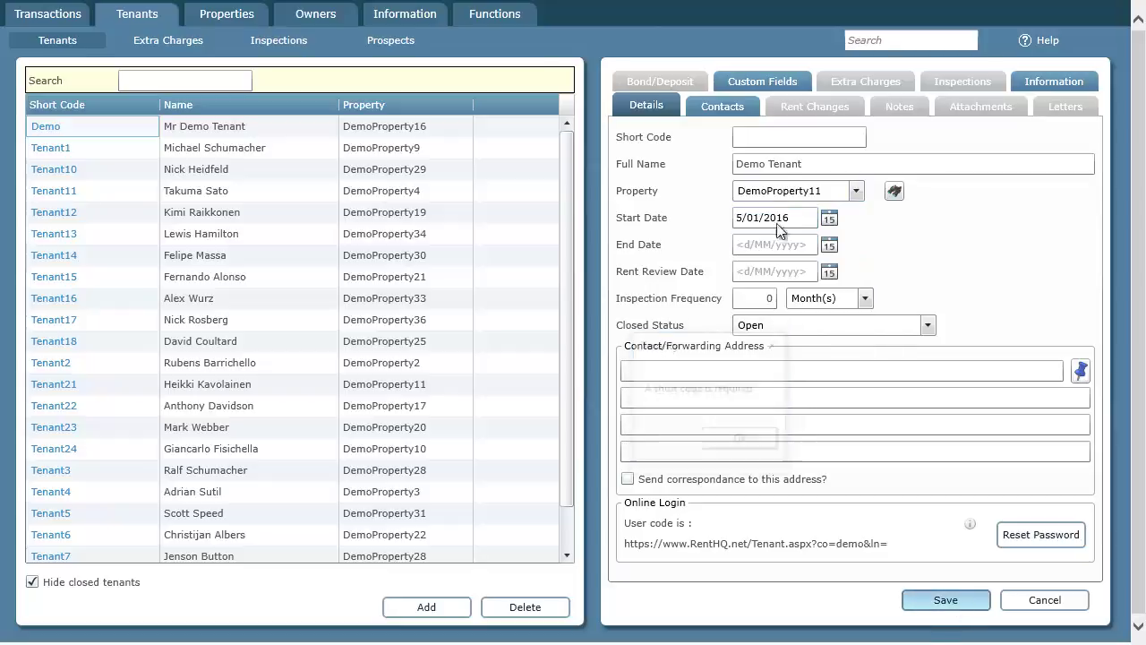
pyautogui.write('sdd')
pyautogui.click(951, 600)
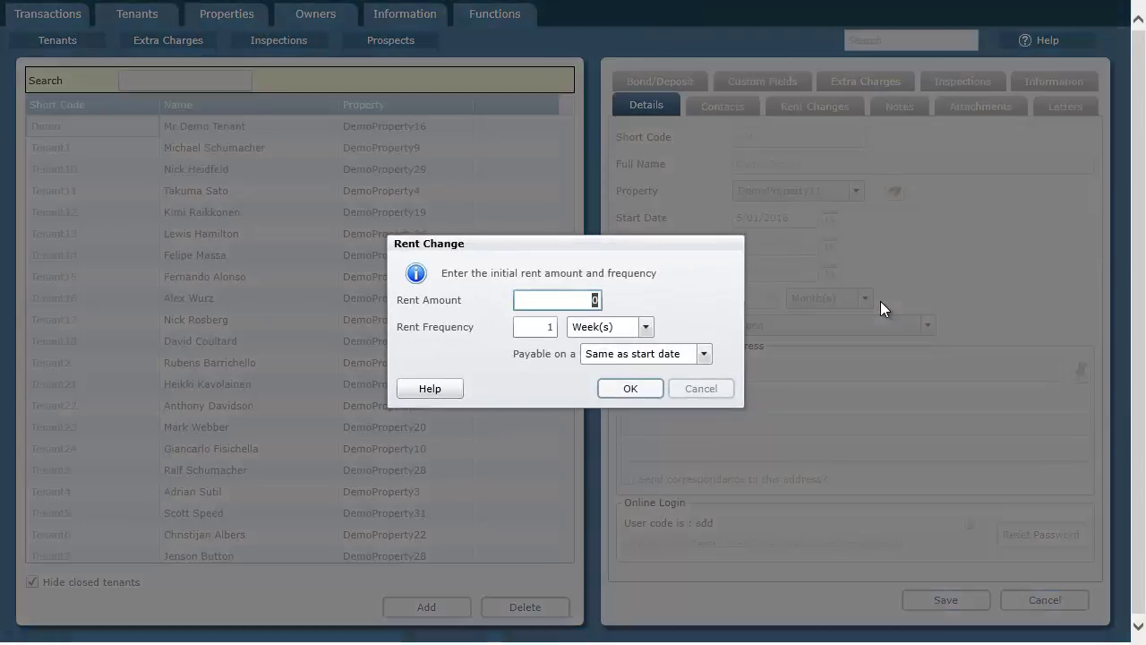
pyautogui.write('1')
pyautogui.click(637, 386)
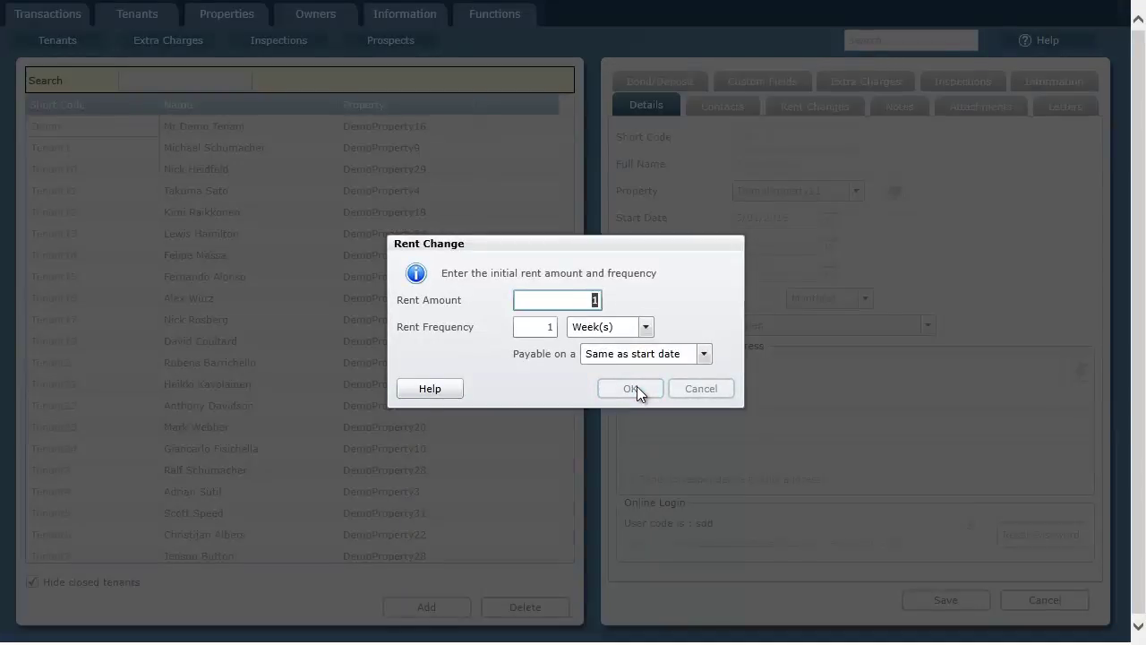